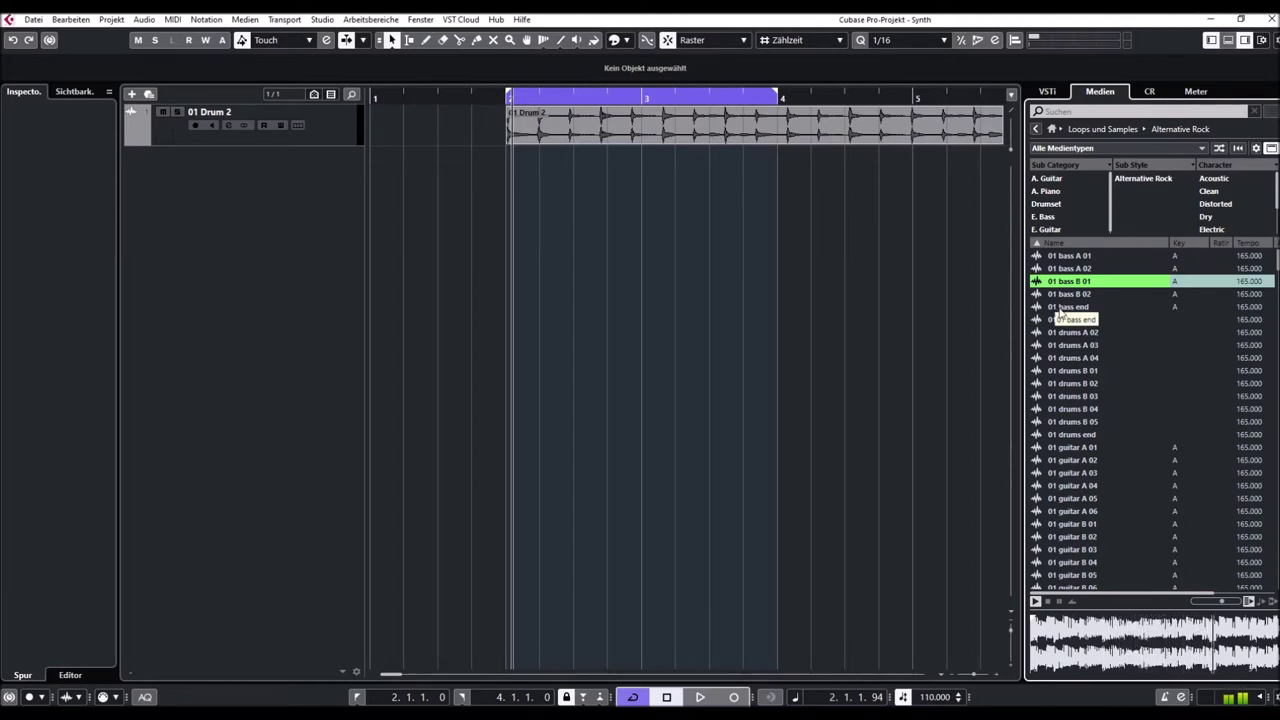
Audition the 01 bass end loop and the 01 drums loops A 02, A 04, B 01 to B 03 and end.
click(1059, 308)
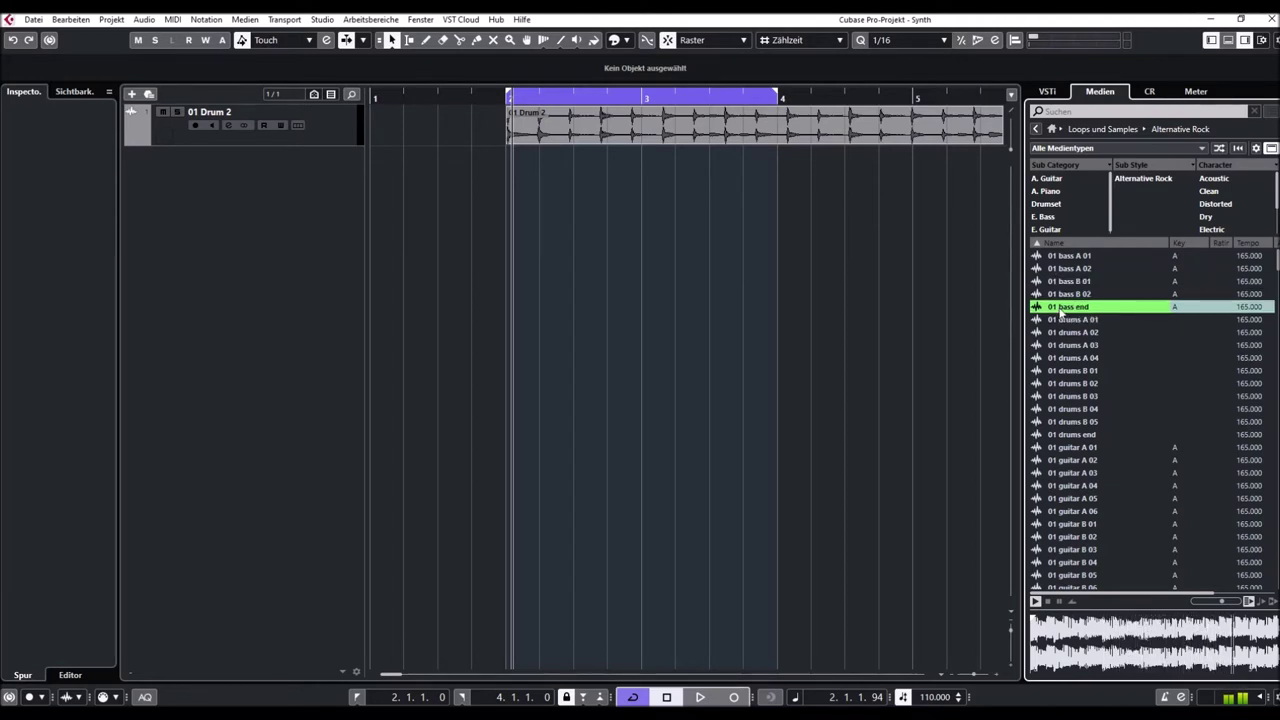
click(1061, 336)
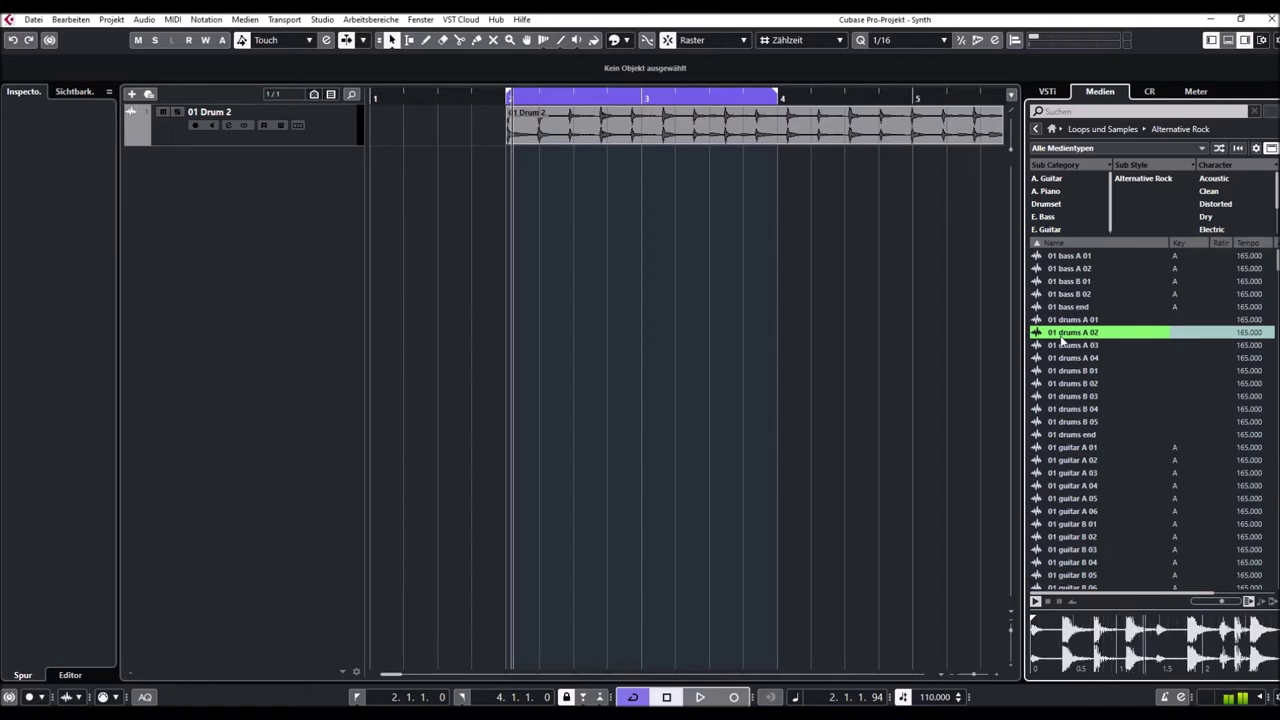
click(1061, 359)
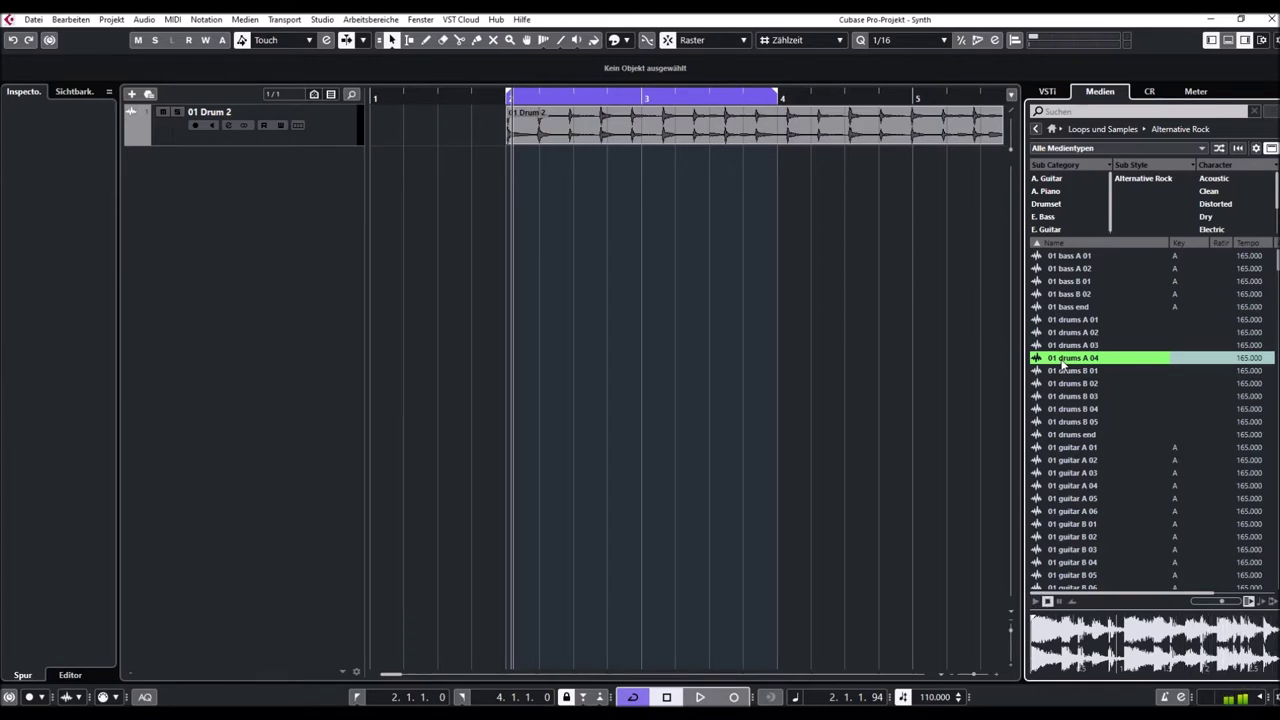
key(Down)
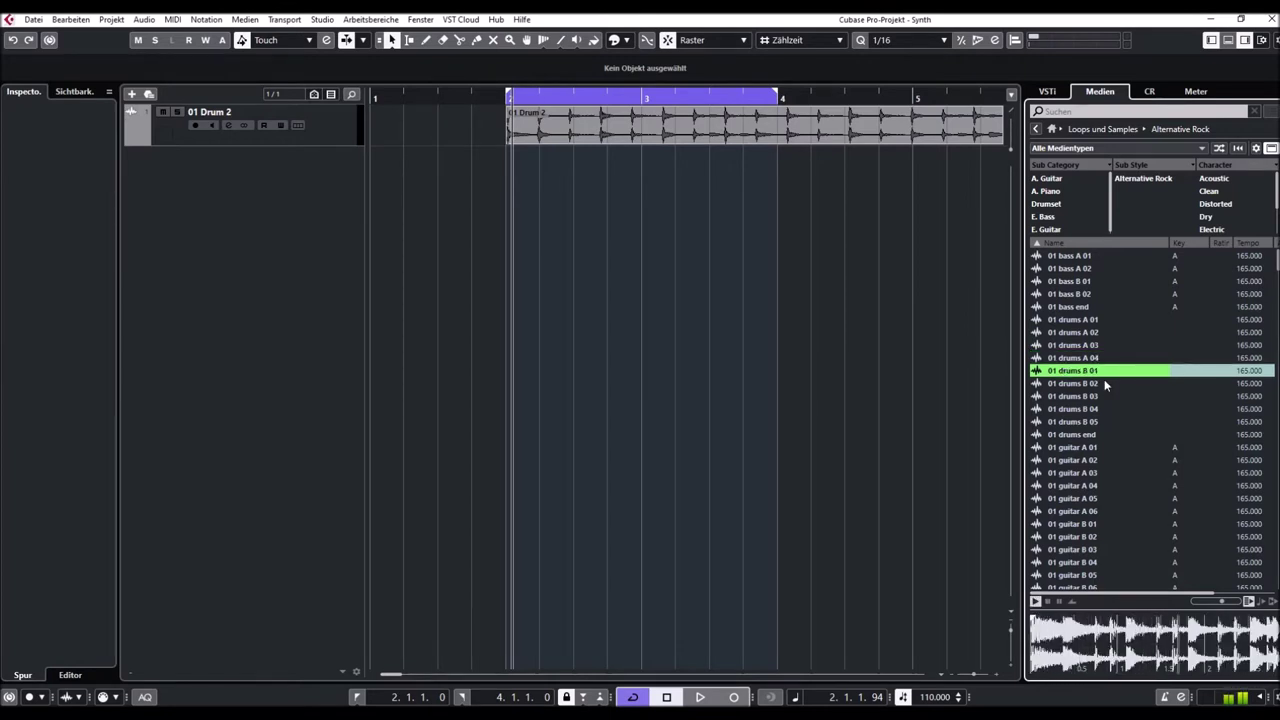
key(Down)
key(Down)
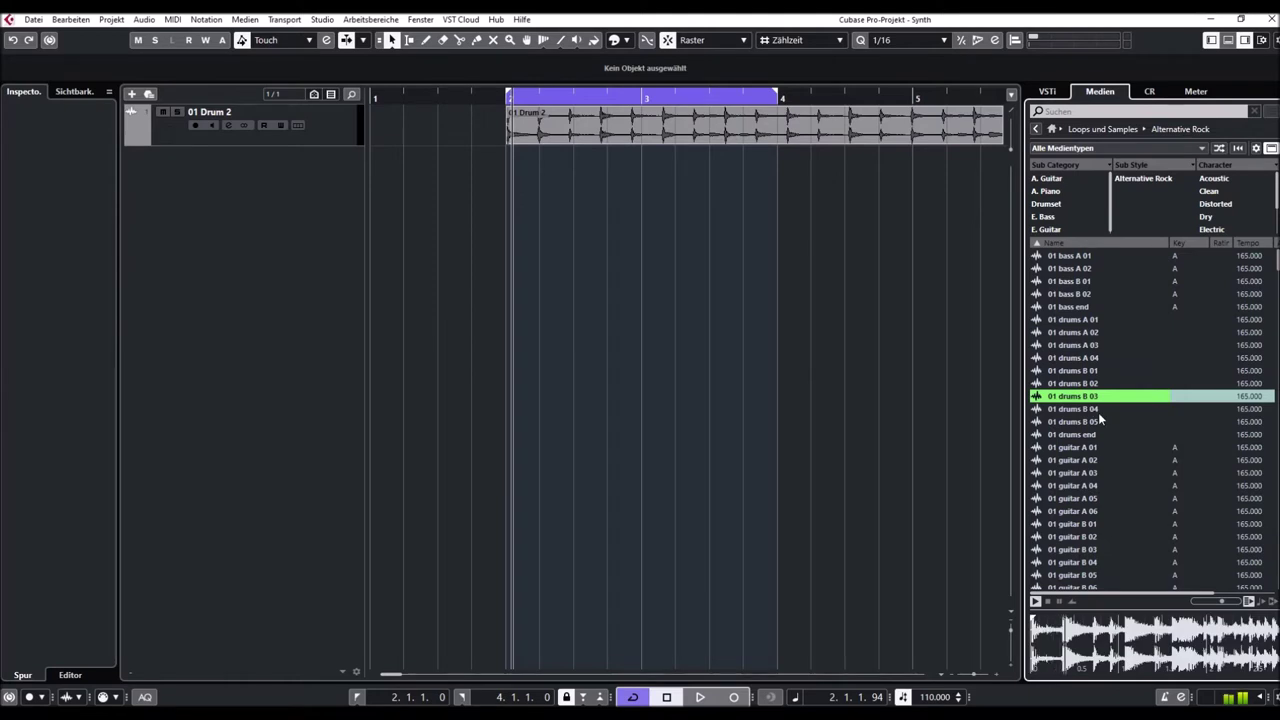
scroll(1098, 412, down, 3)
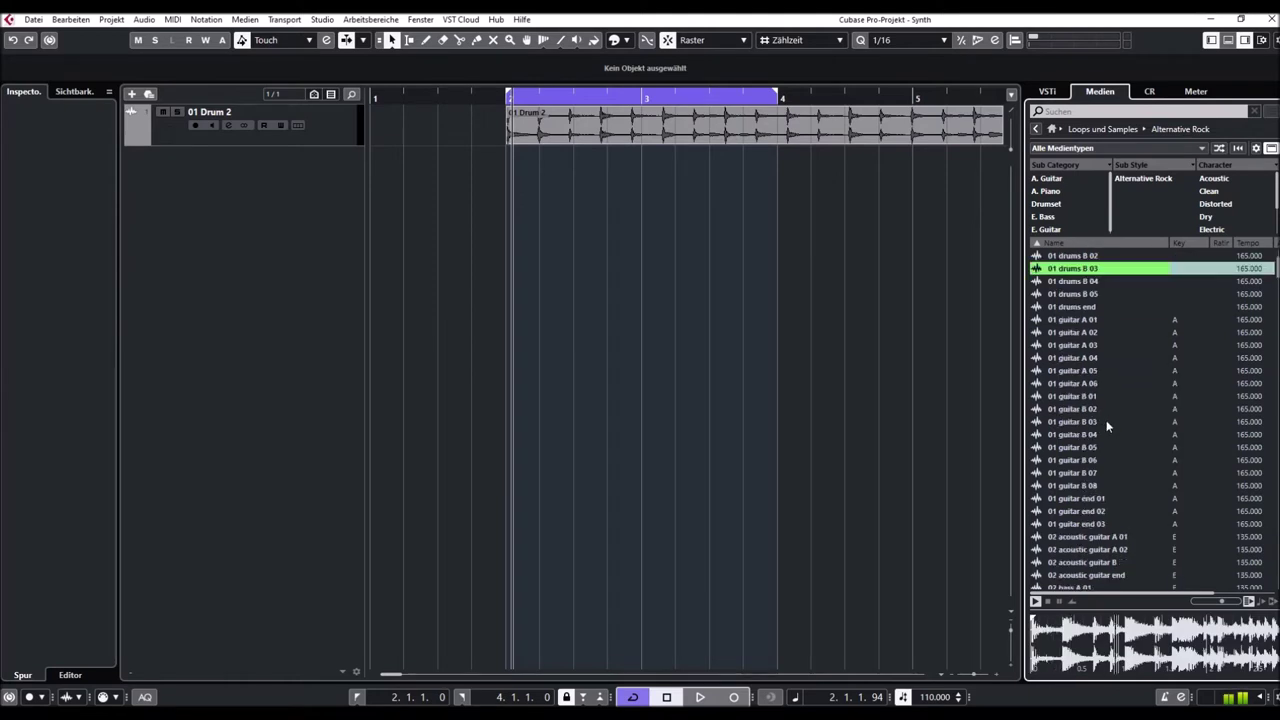
click(1074, 310)
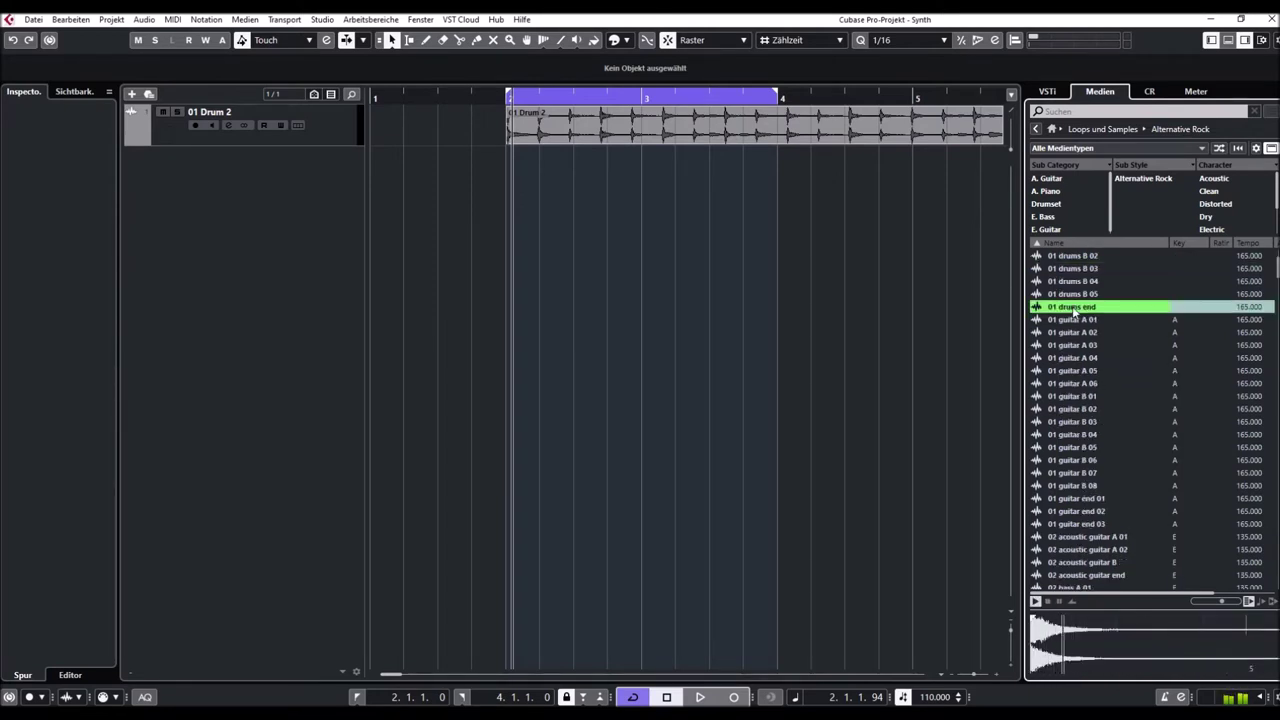
Audition the 01 guitar loops A 02, A 05, B 02, B 04, B 07 and end 03.
click(1071, 336)
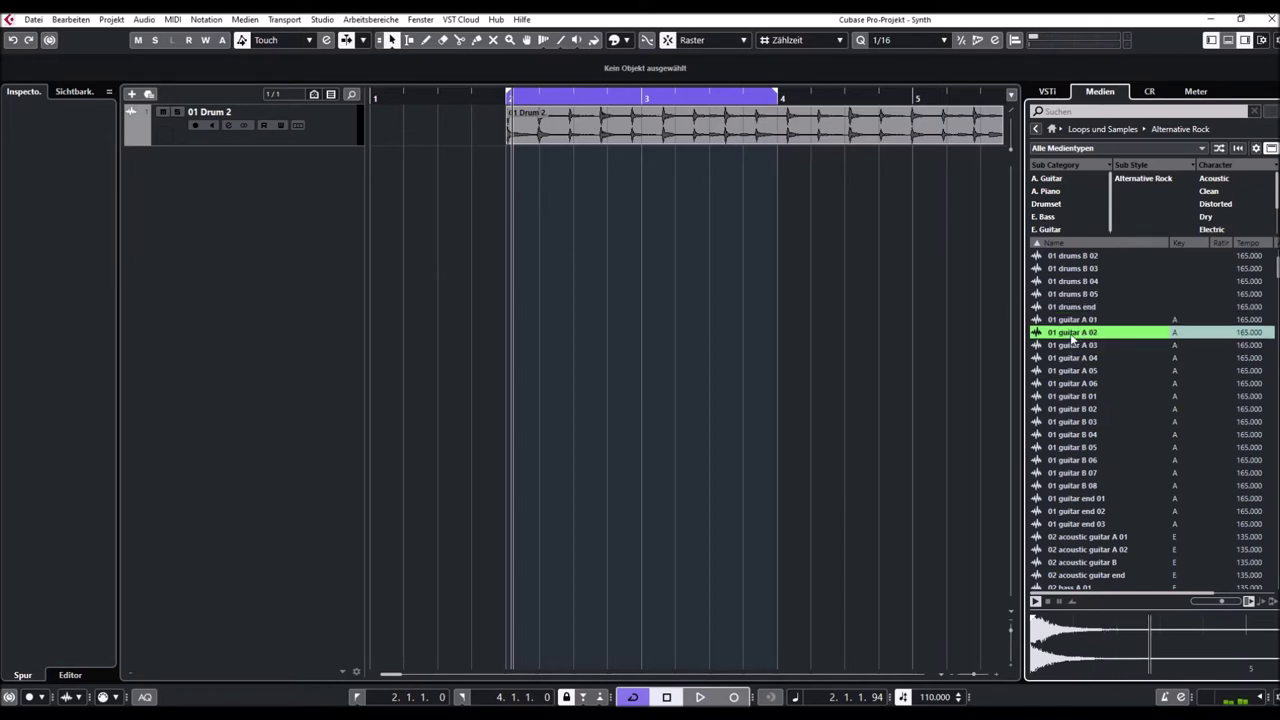
scroll(1071, 330, down, 2)
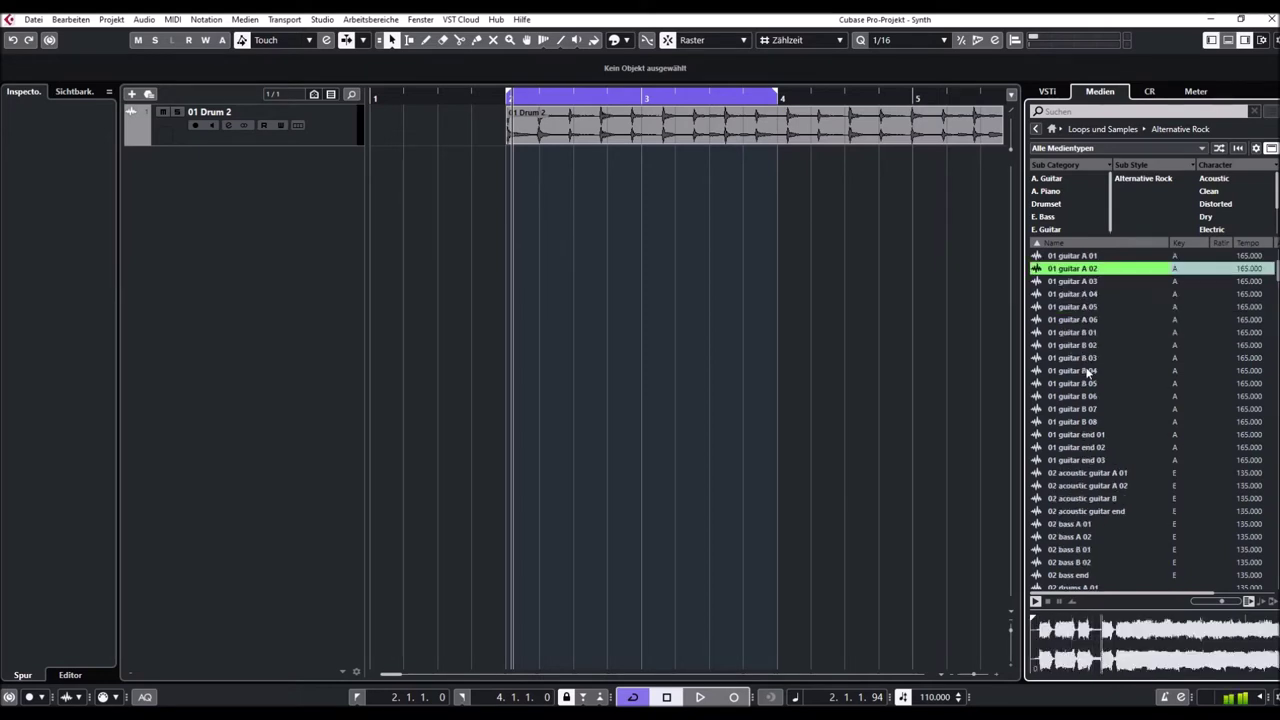
click(1068, 309)
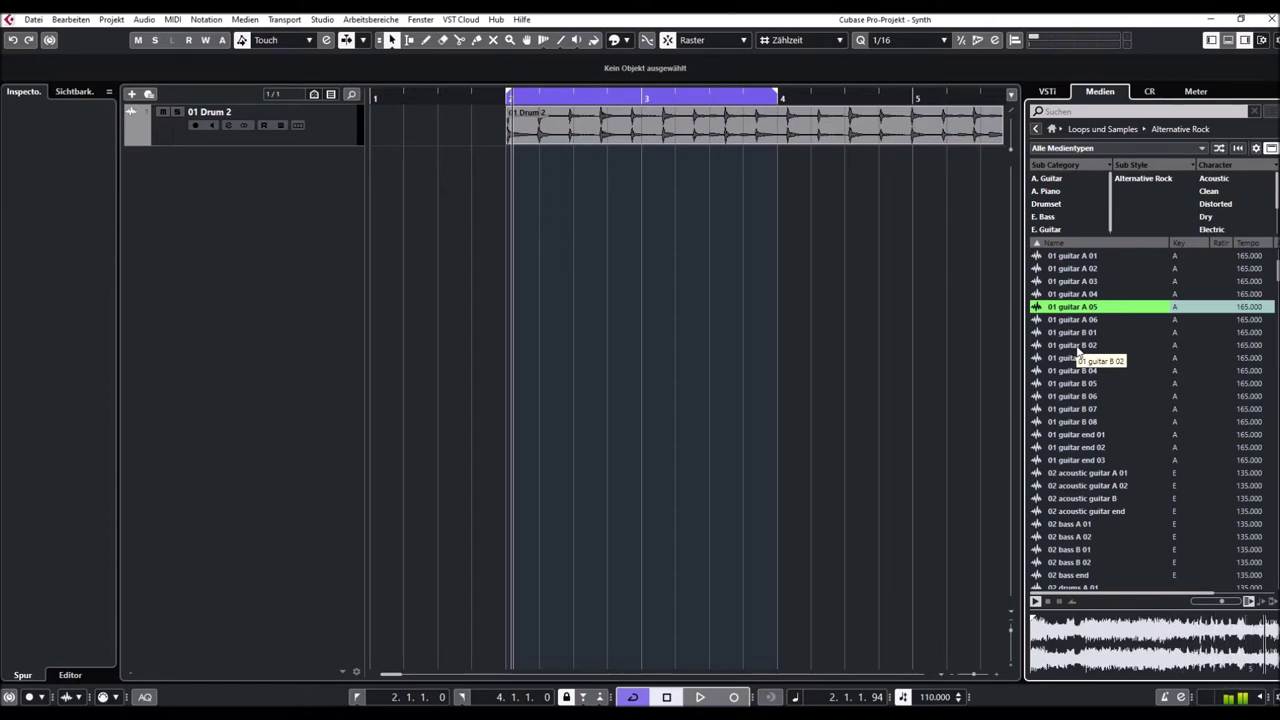
click(1077, 347)
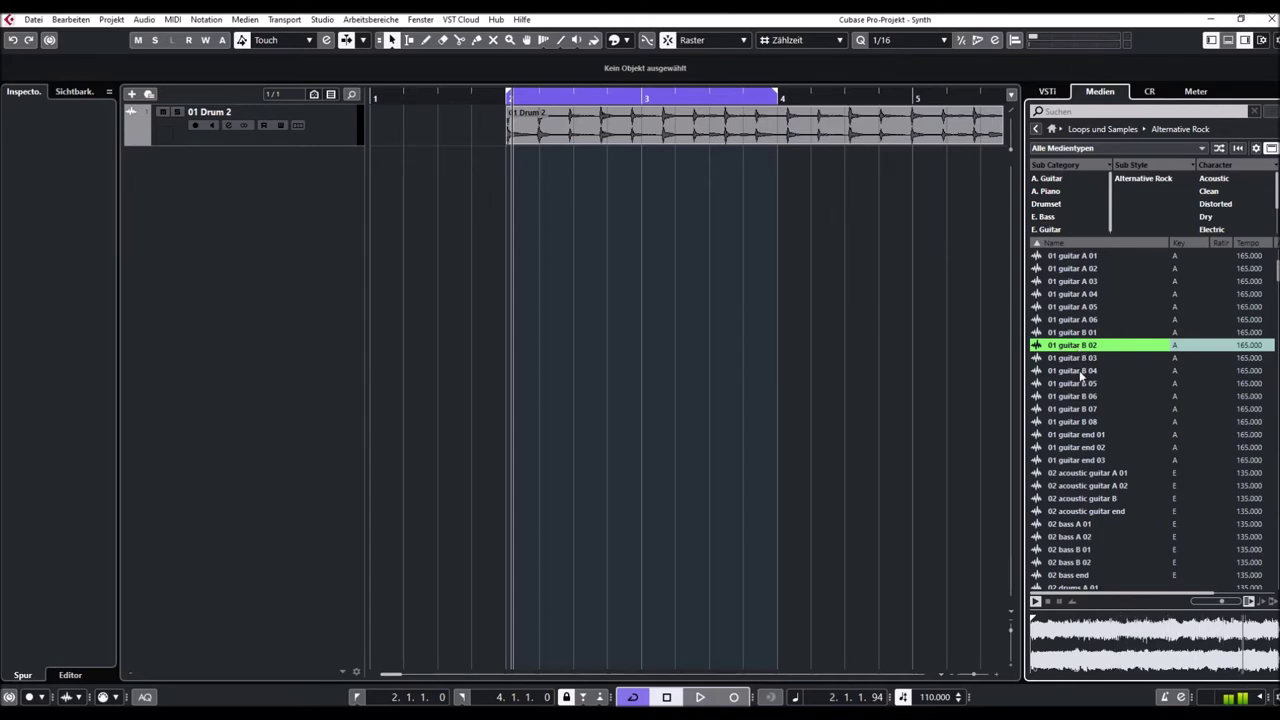
click(1080, 371)
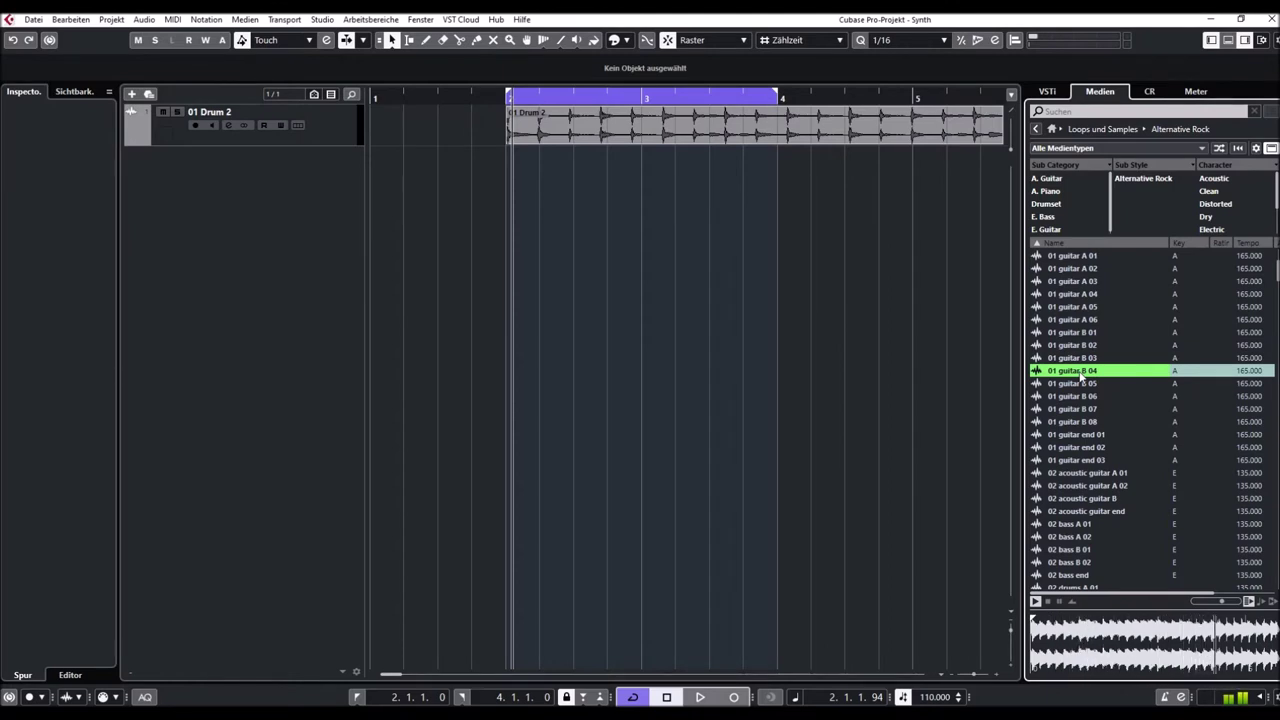
click(1078, 409)
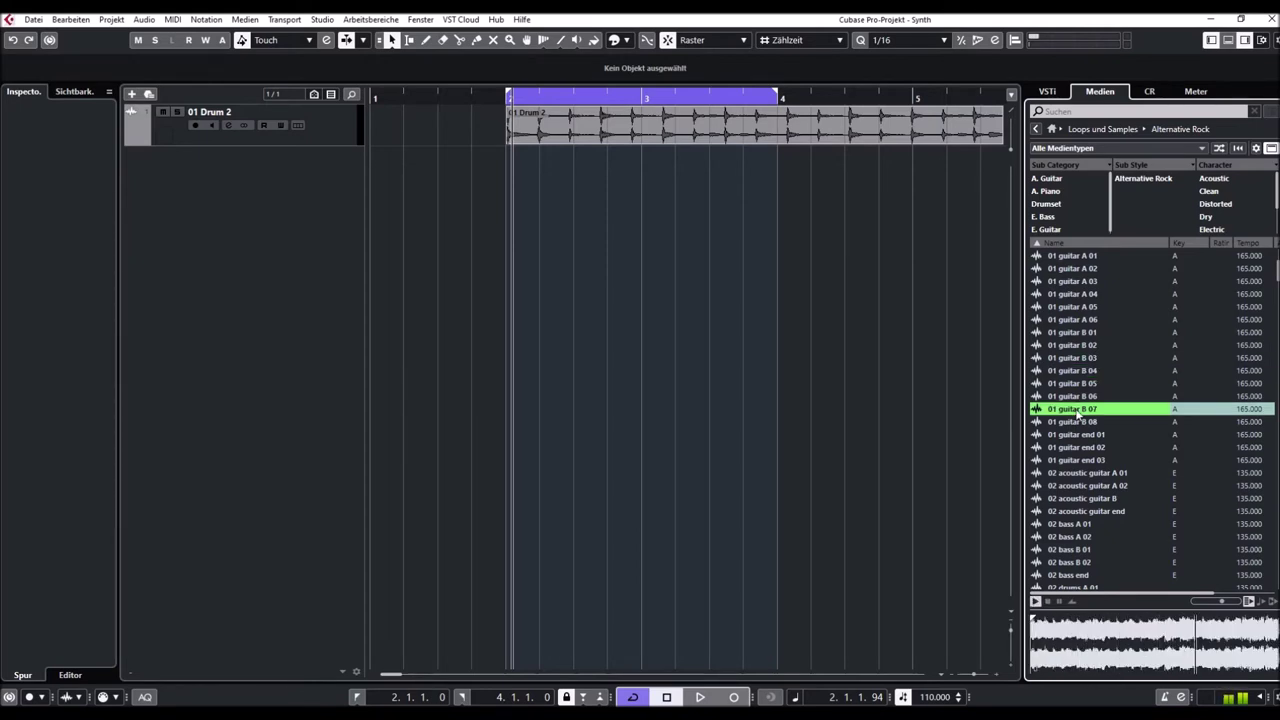
click(1066, 461)
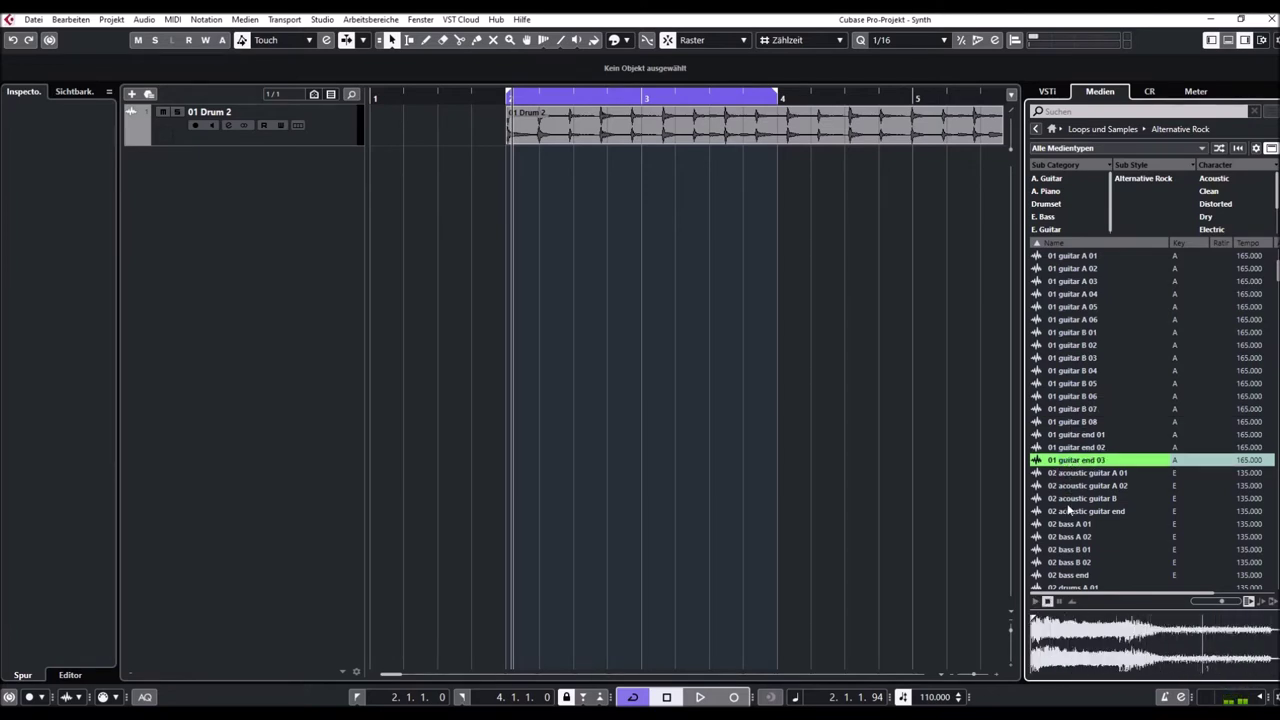
Audition the 02 acoustic guitar B loop and the 02 bass loops A 02 and end.
click(1074, 498)
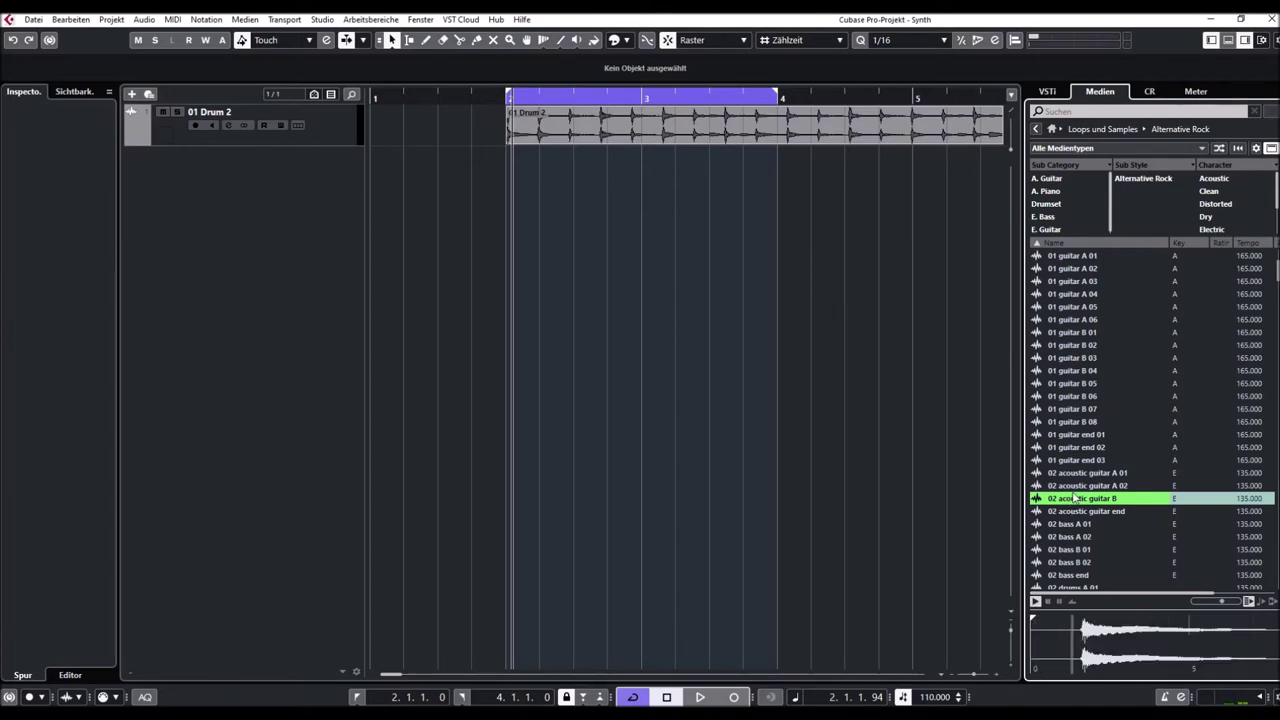
scroll(1085, 467, down, 2)
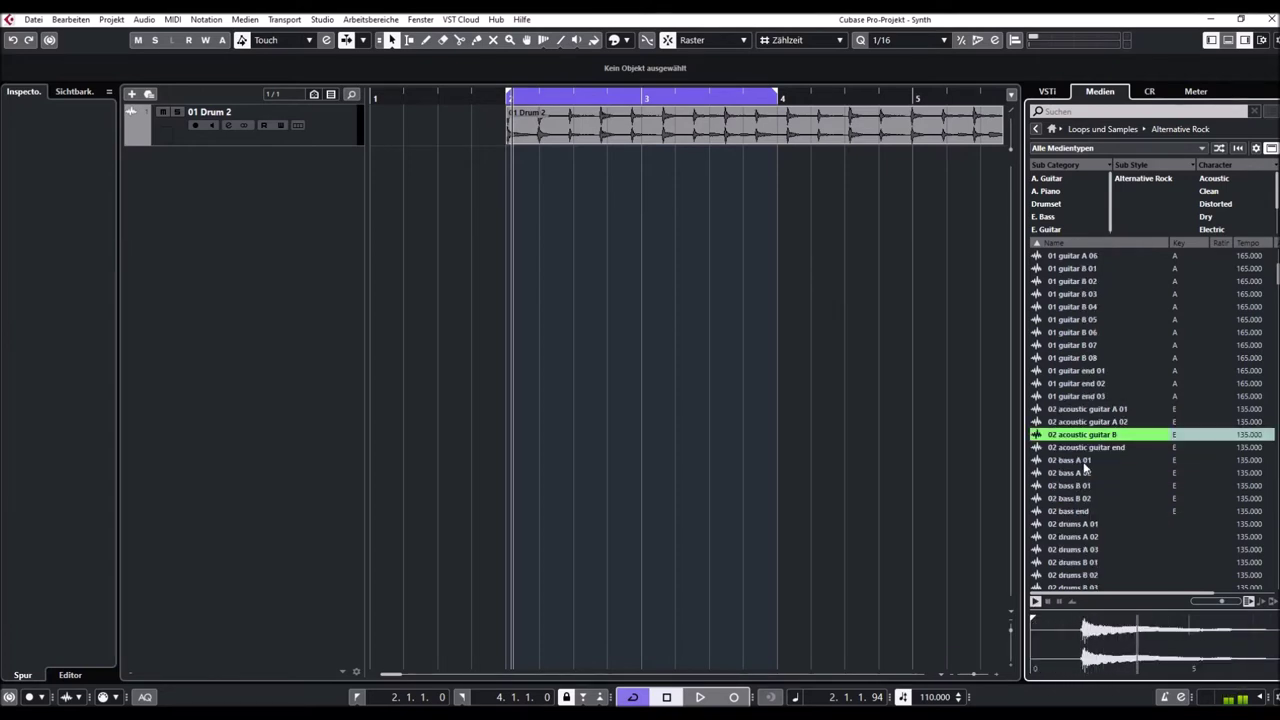
scroll(1085, 466, down, 2)
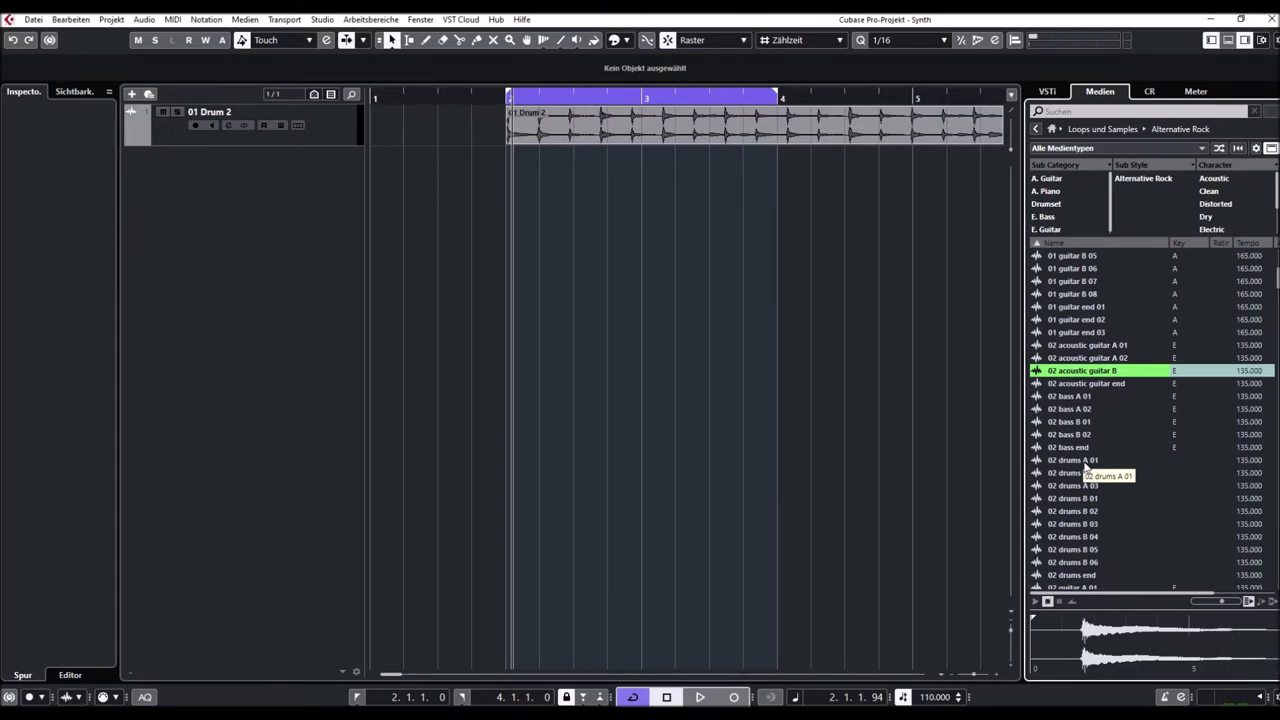
click(1073, 410)
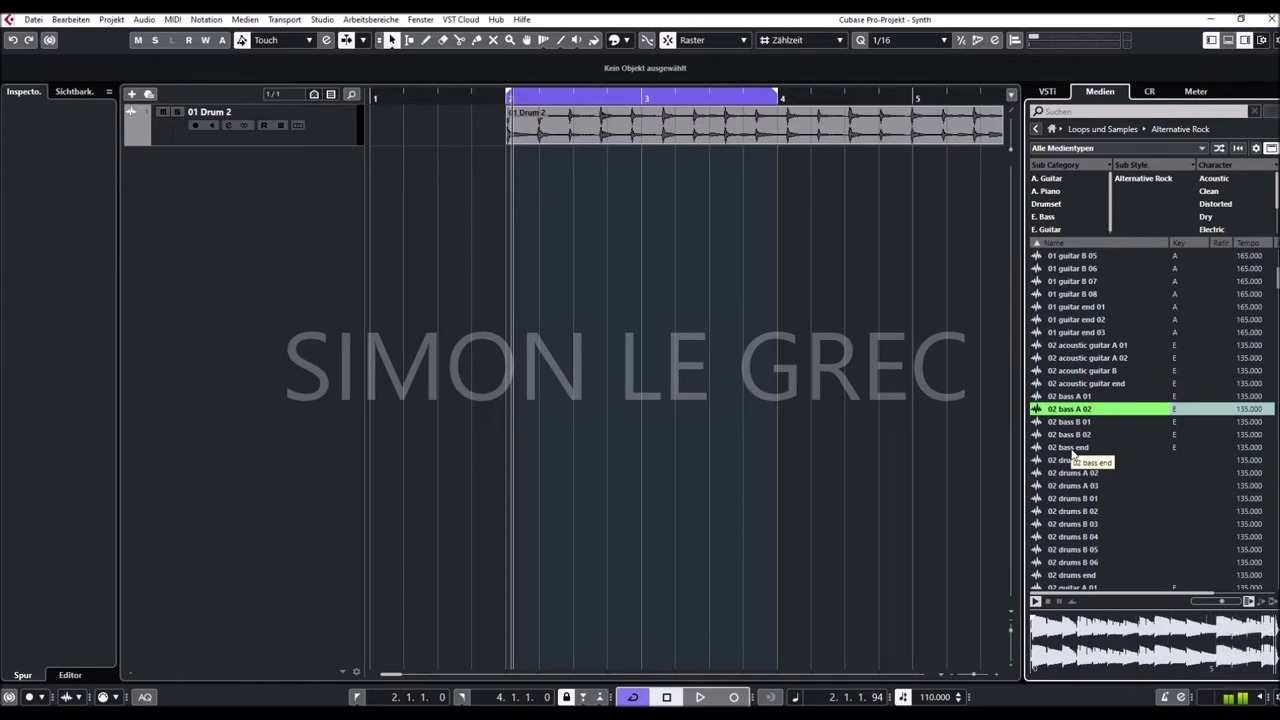
click(1073, 450)
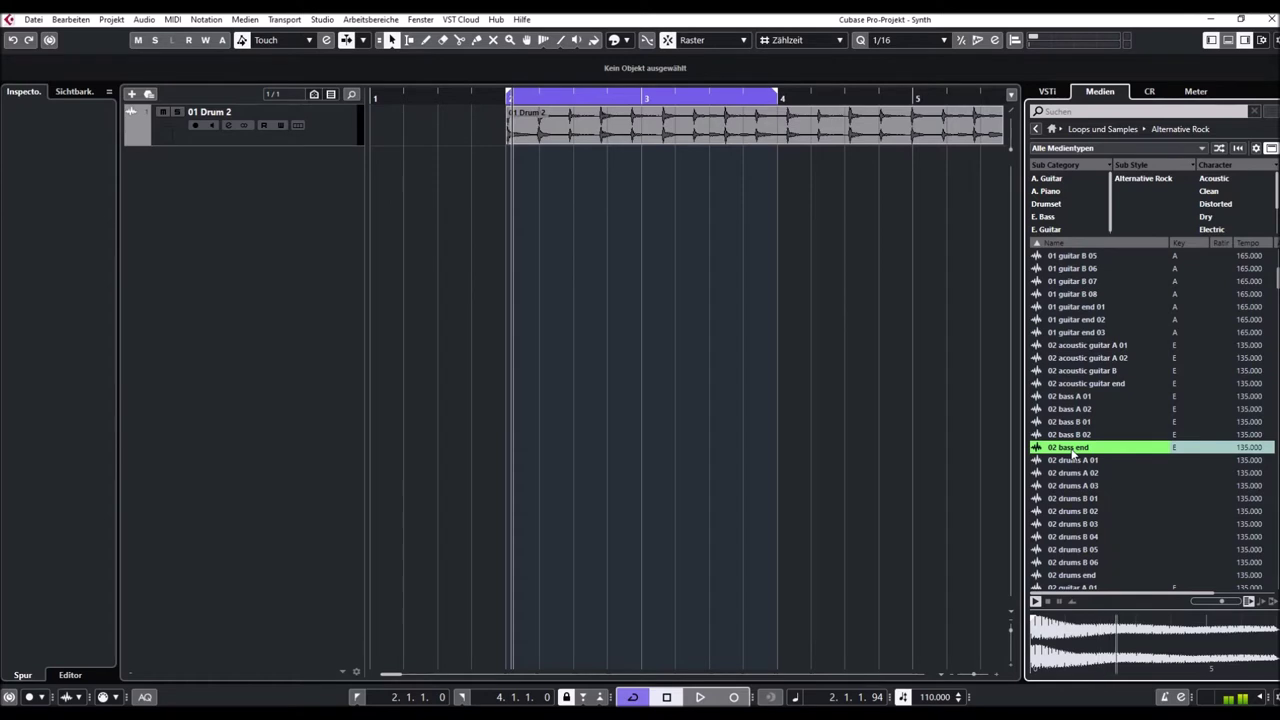
Audition the 02 drums loops A 03, B 03 and B 06.
click(1073, 487)
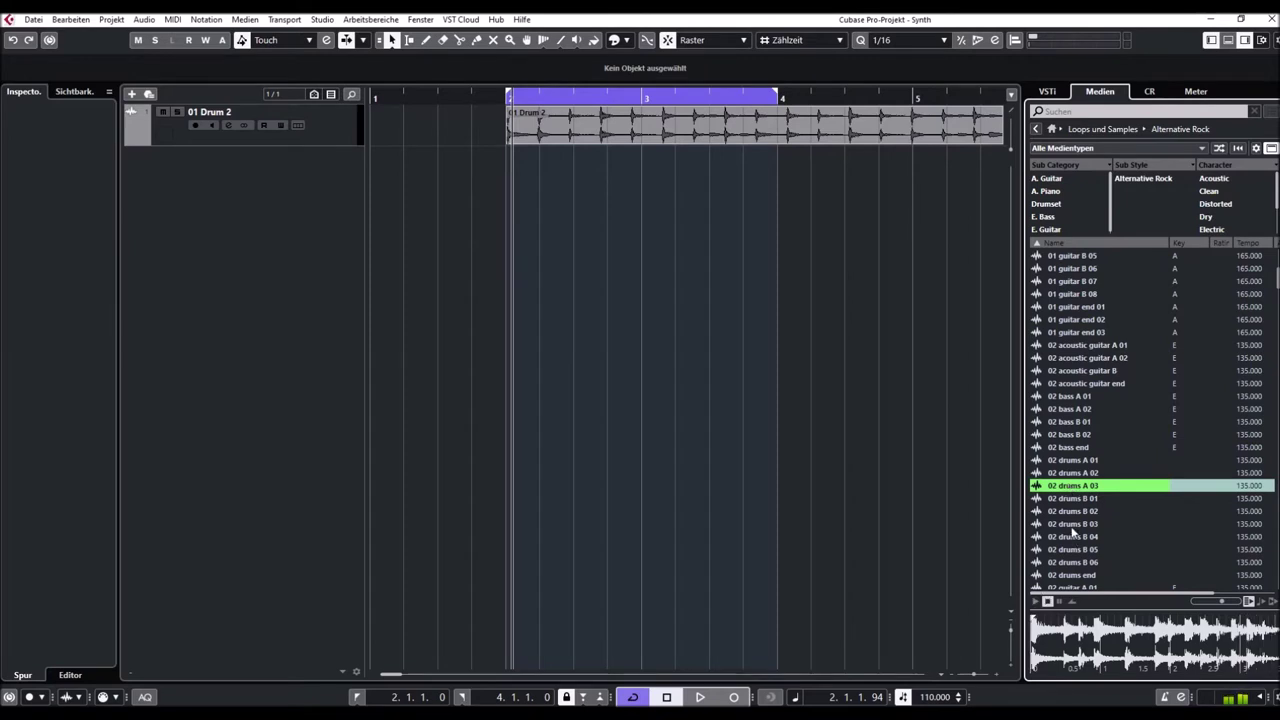
click(1073, 526)
scroll(1075, 515, down, 5)
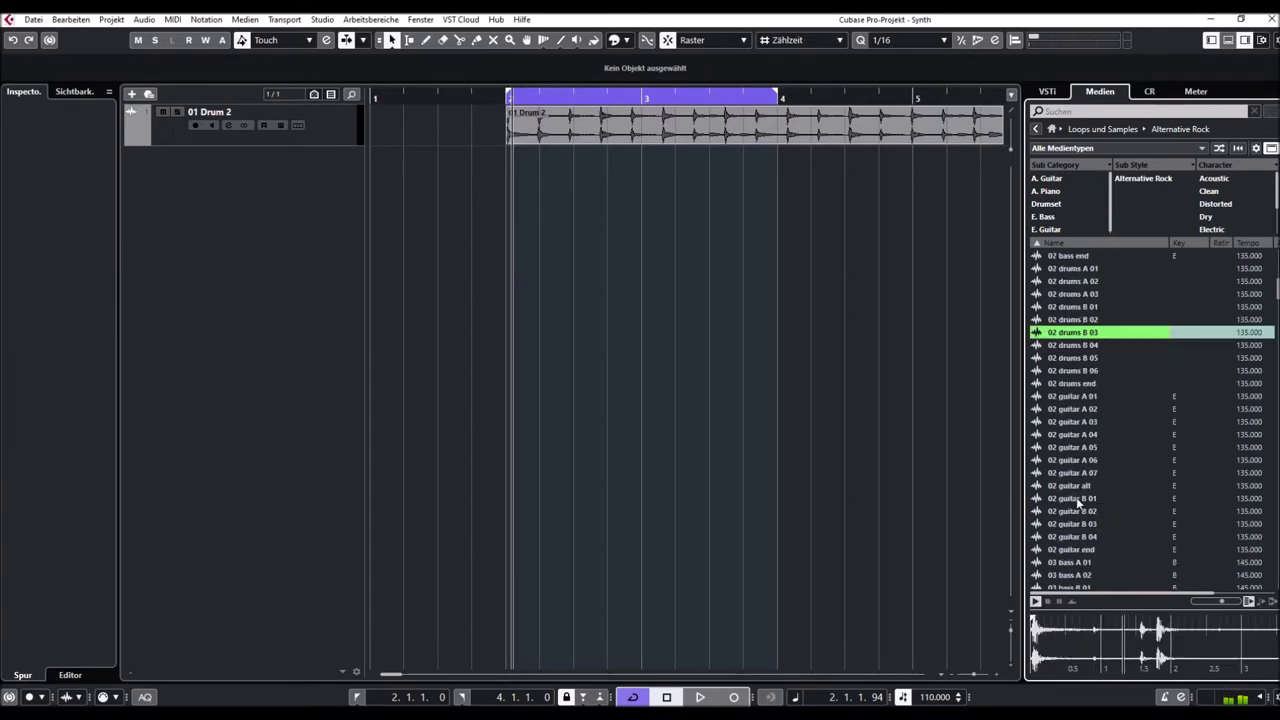
click(1069, 372)
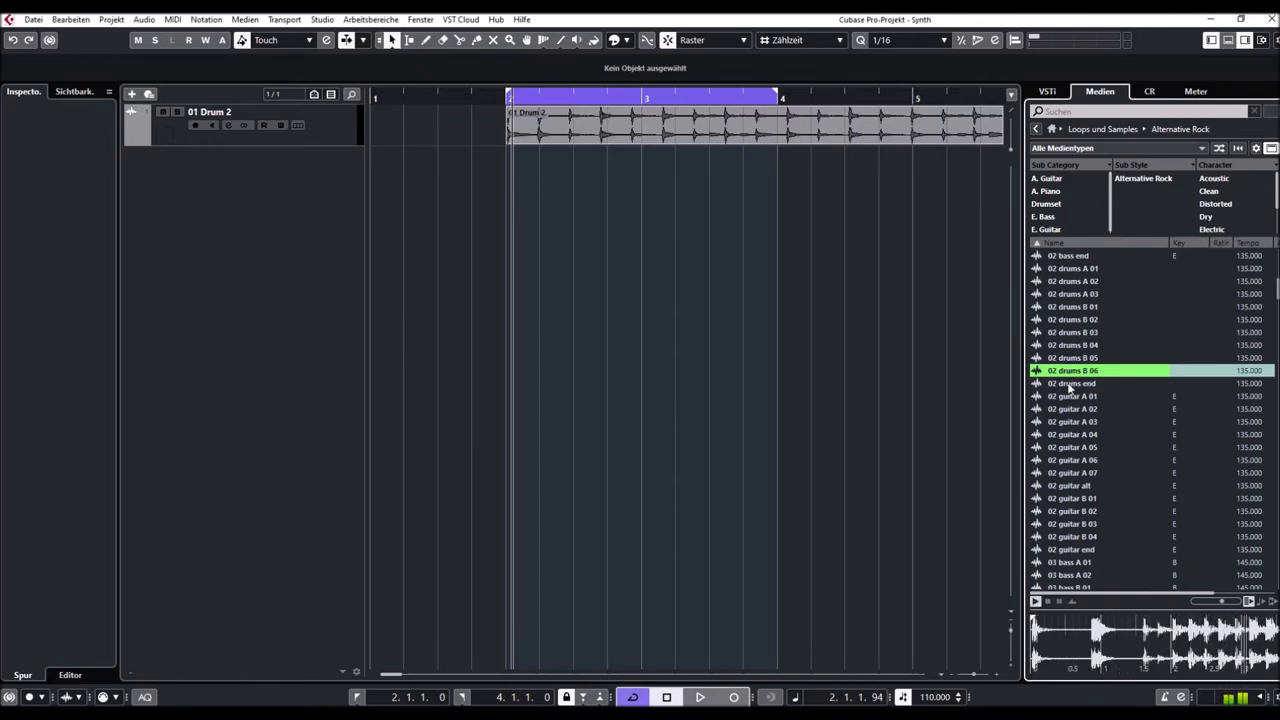
Audition the 02 guitar loops A 02, A 03, A 05, alt and end.
click(1072, 411)
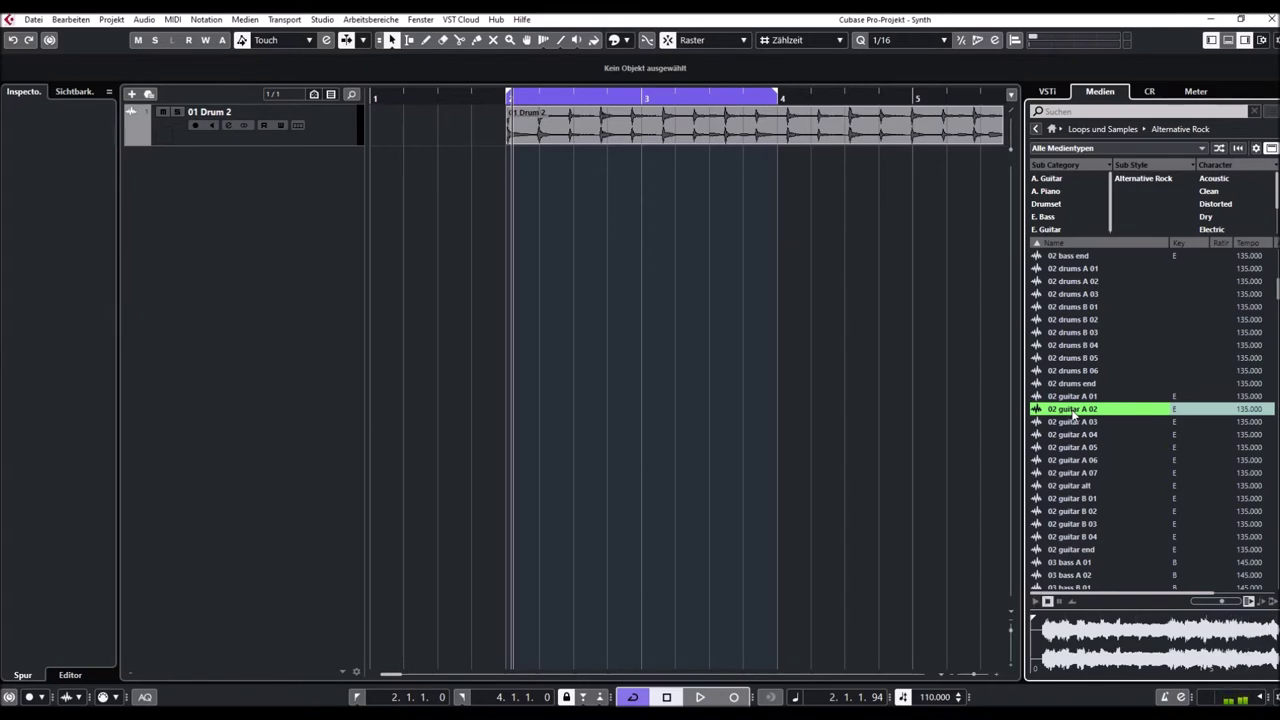
key(Down)
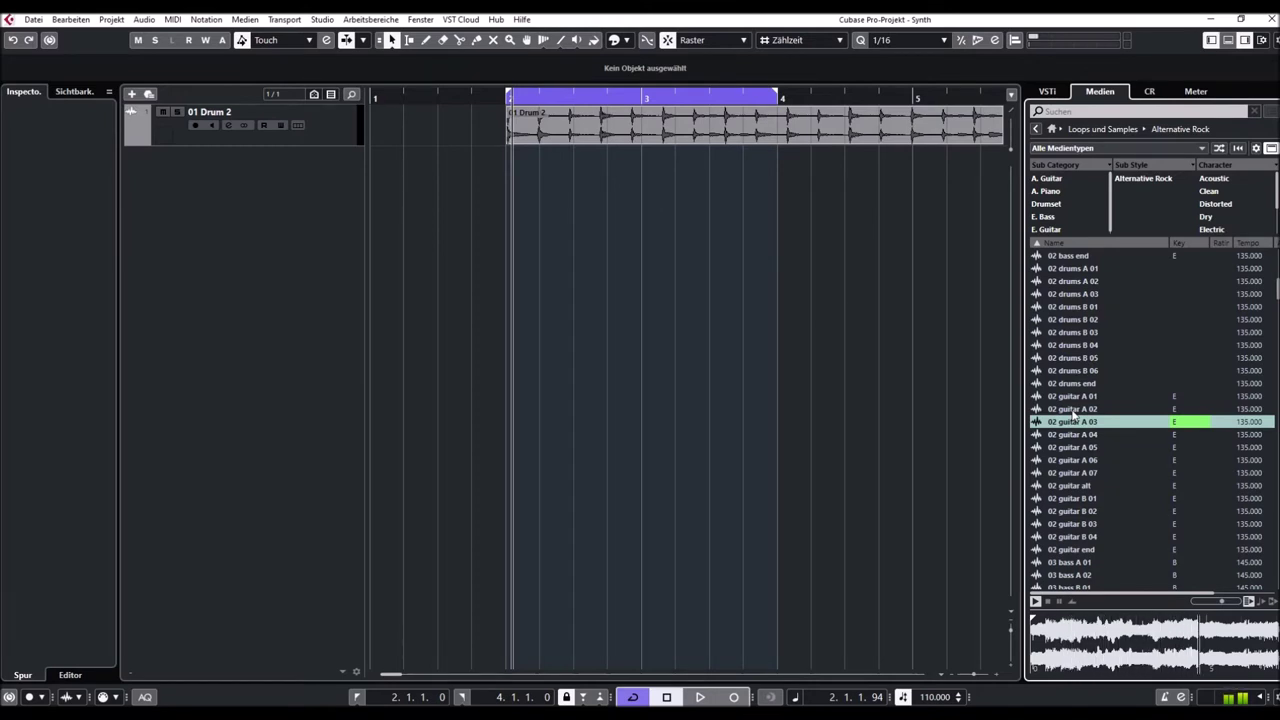
click(1073, 448)
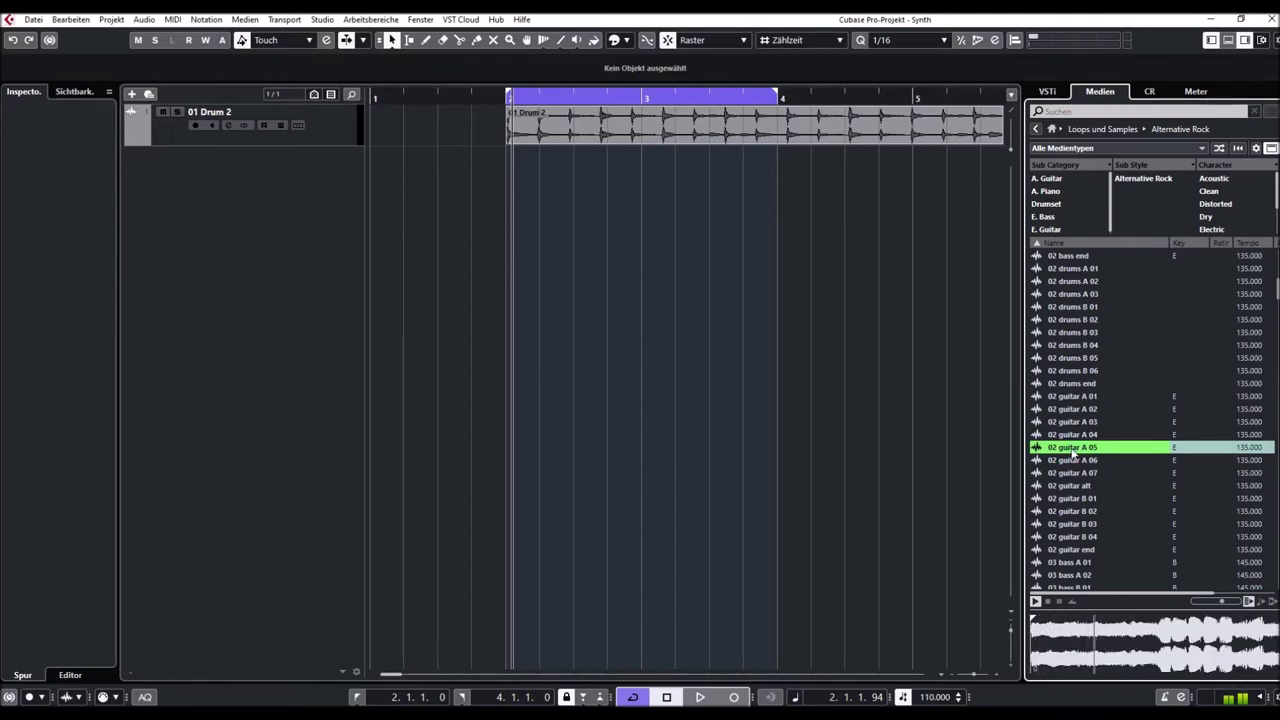
scroll(1073, 450, down, 5)
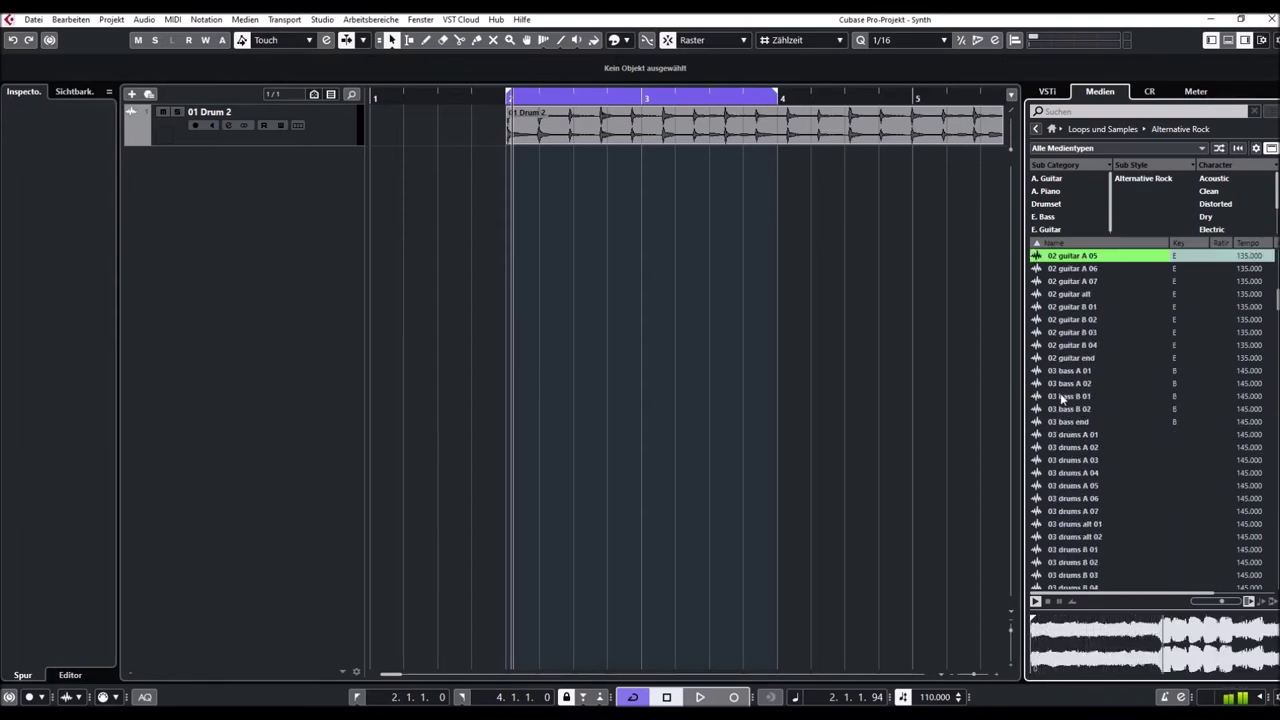
click(1068, 296)
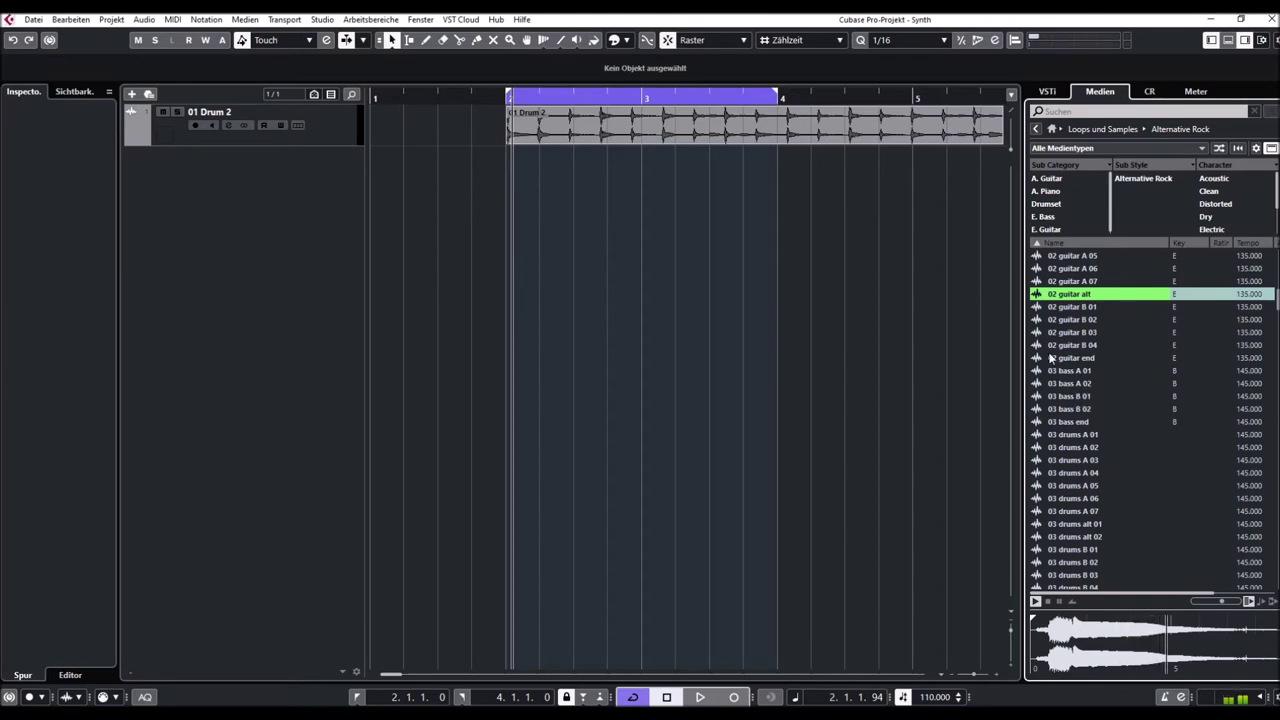
click(1051, 358)
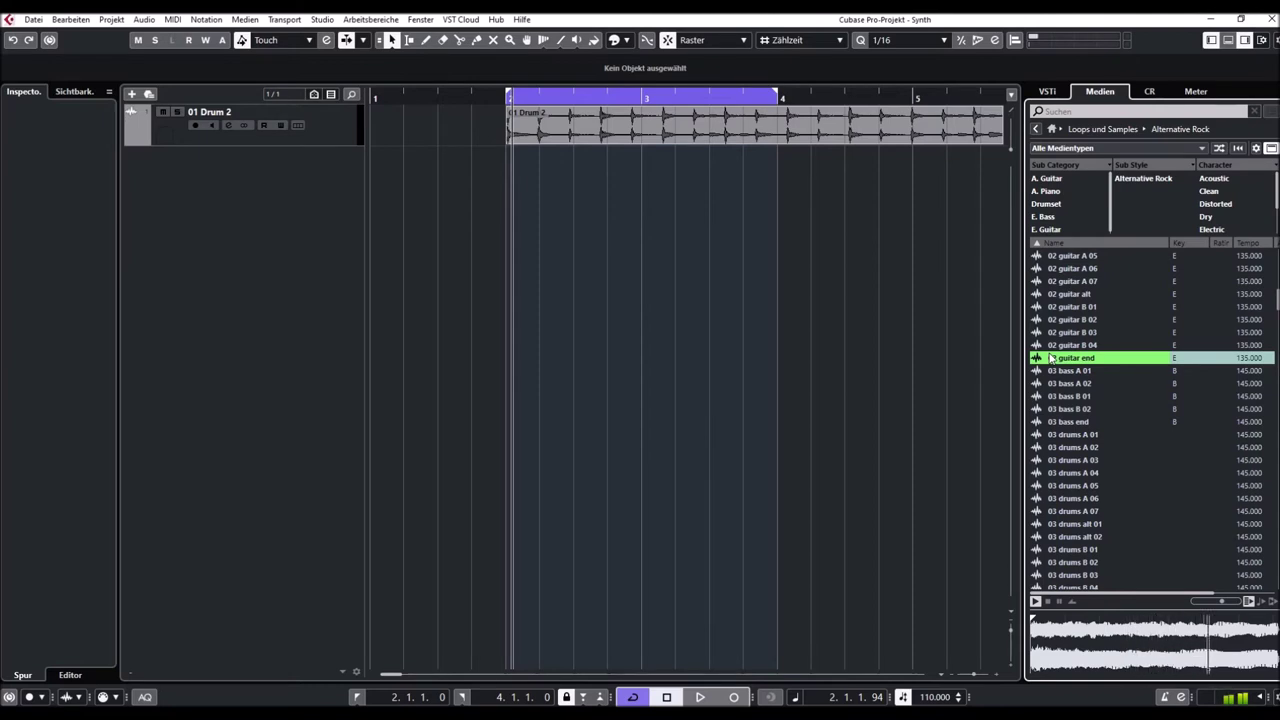
Audition the 03 bass loops A 01 and B 02 and the 03 drums loops A 02 and A 05.
key(Down)
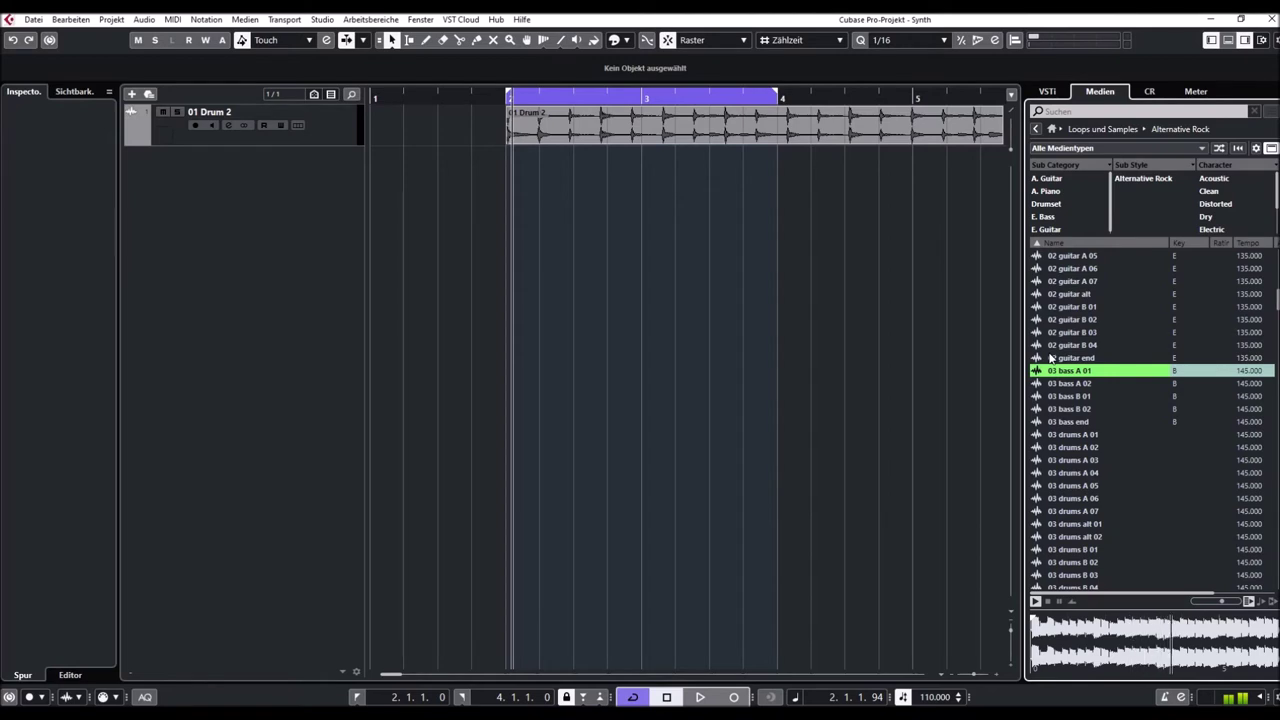
click(1075, 410)
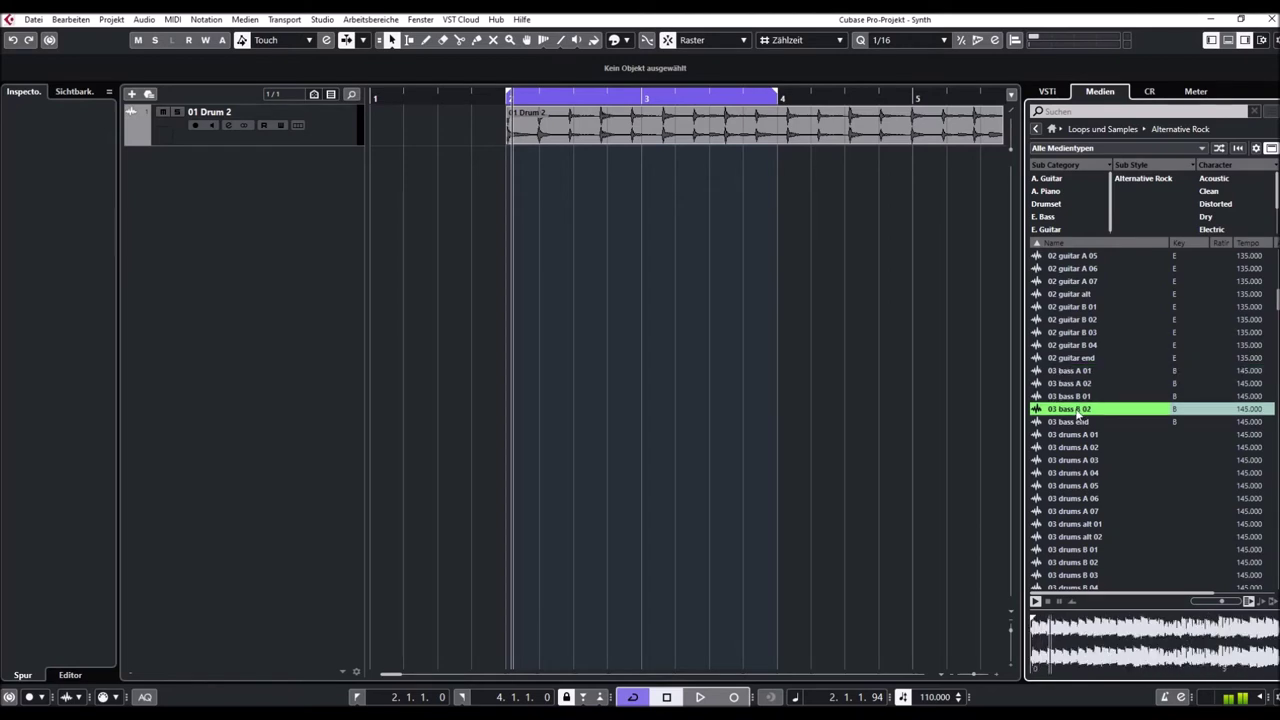
scroll(1066, 414, down, 6)
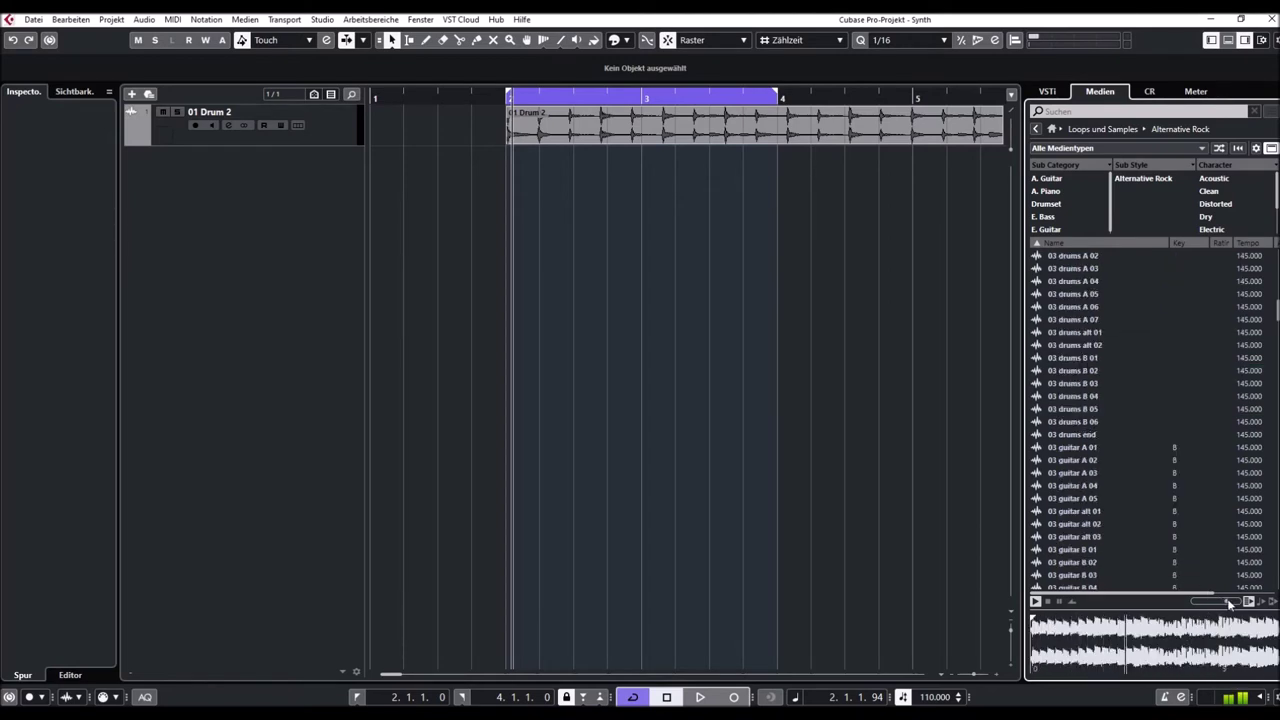
scroll(1100, 450, up, 5)
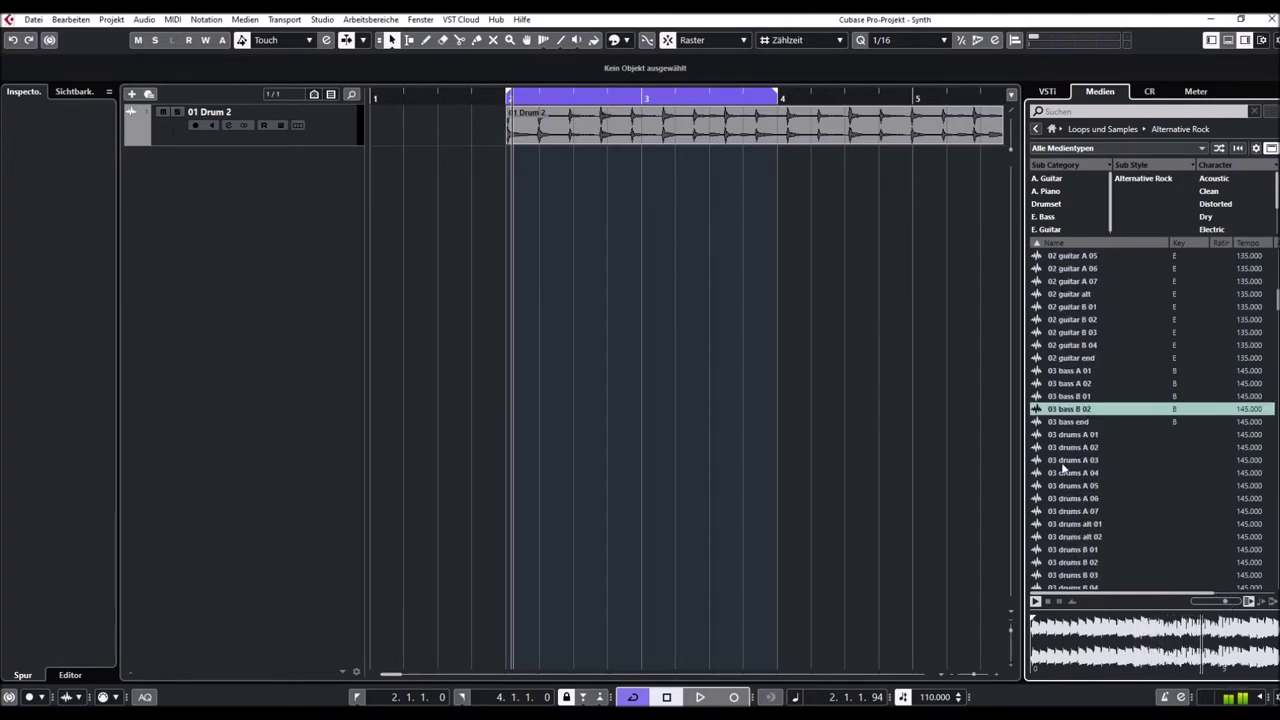
click(1065, 447)
scroll(1105, 430, down, 3)
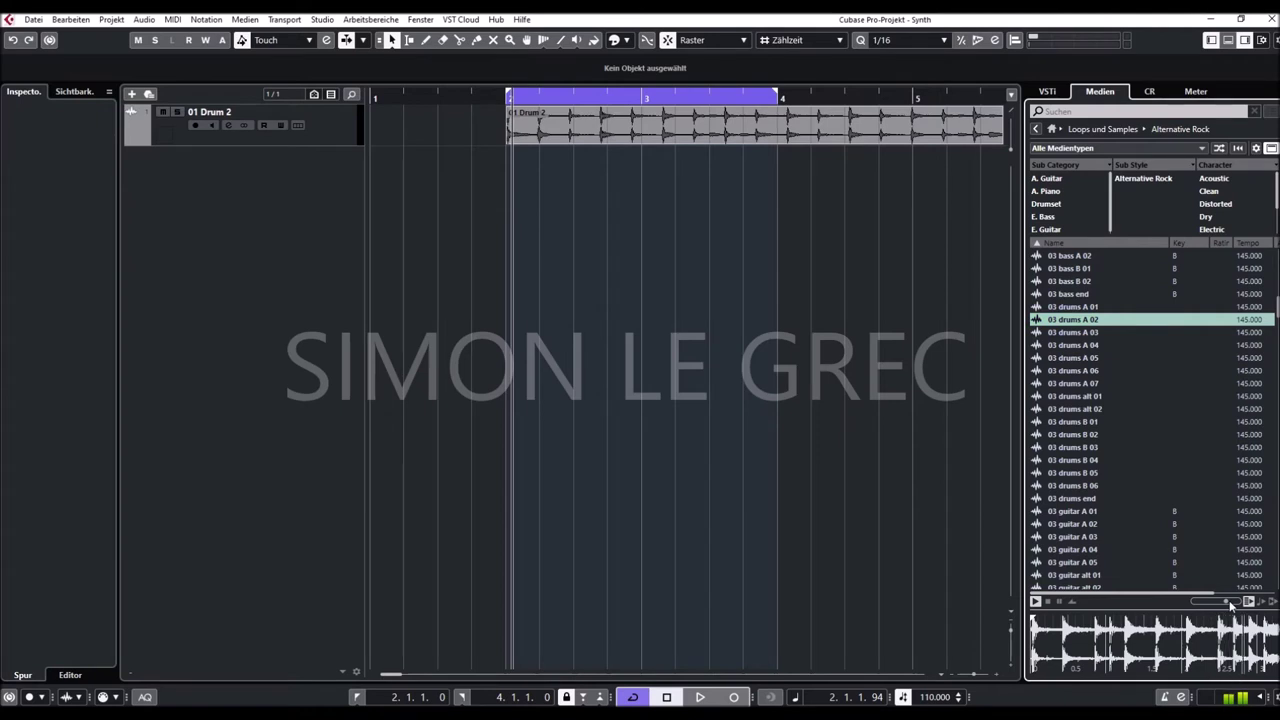
click(1072, 359)
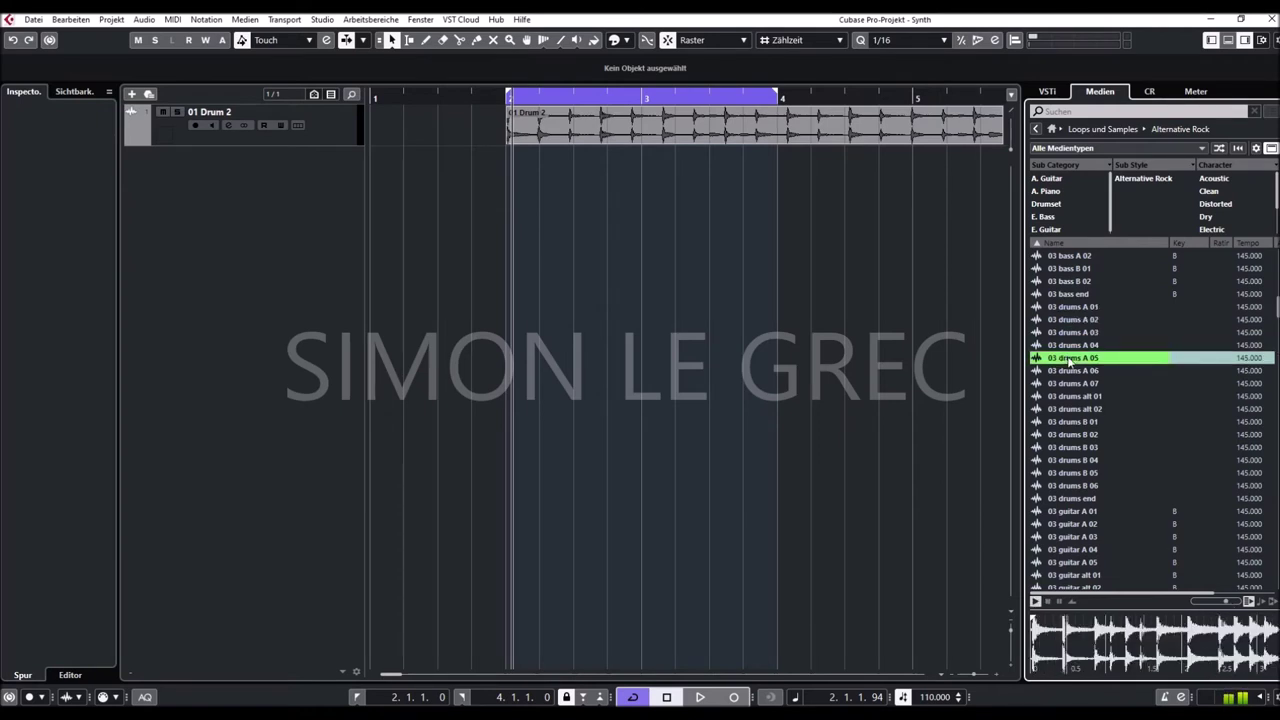
scroll(1070, 360, down, 5)
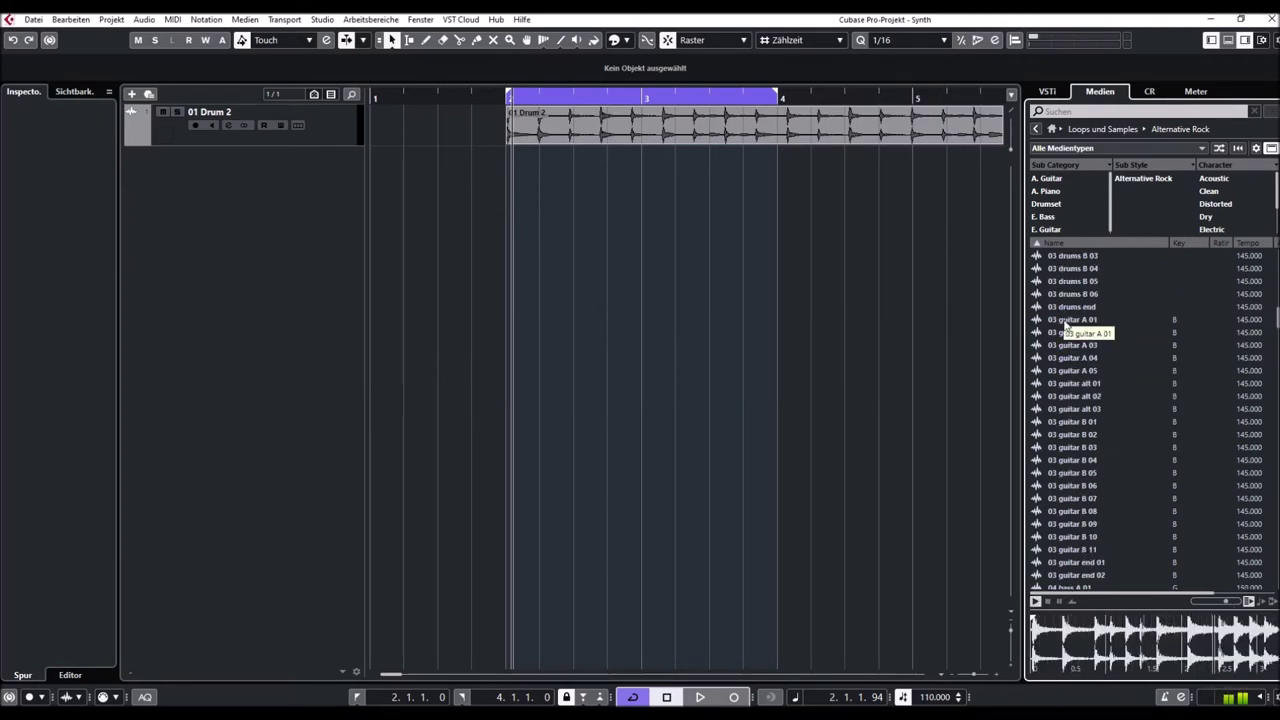
Audition the 03 drums B 06 loop and the 03 guitar loops A 01, A 04, B 02 and B 09.
click(1066, 294)
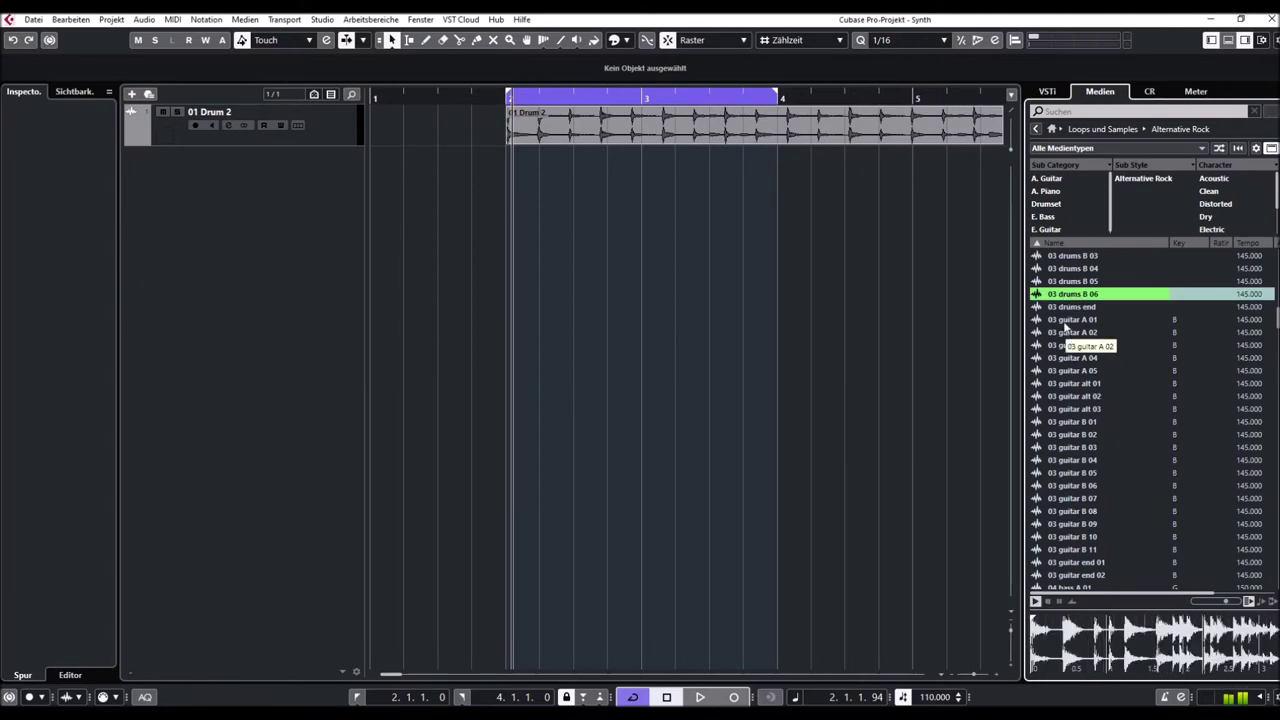
click(1066, 320)
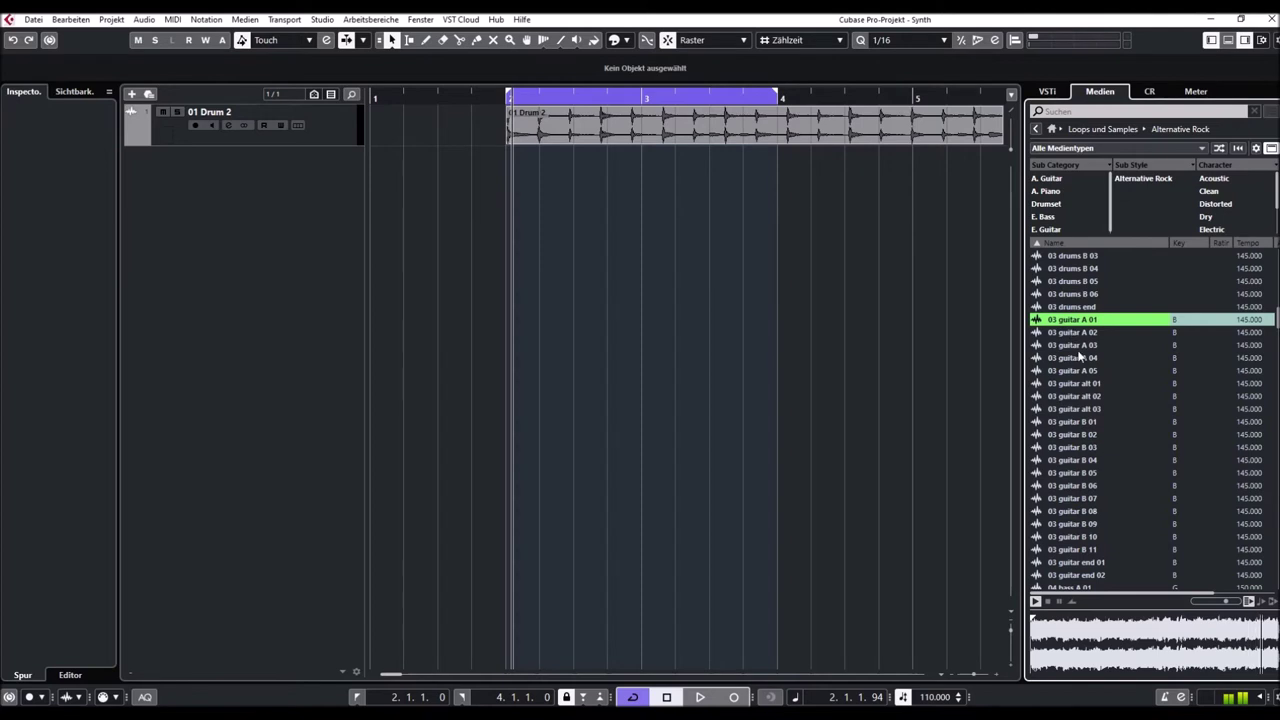
click(1077, 358)
scroll(1077, 362, down, 2)
scroll(1077, 363, down, 2)
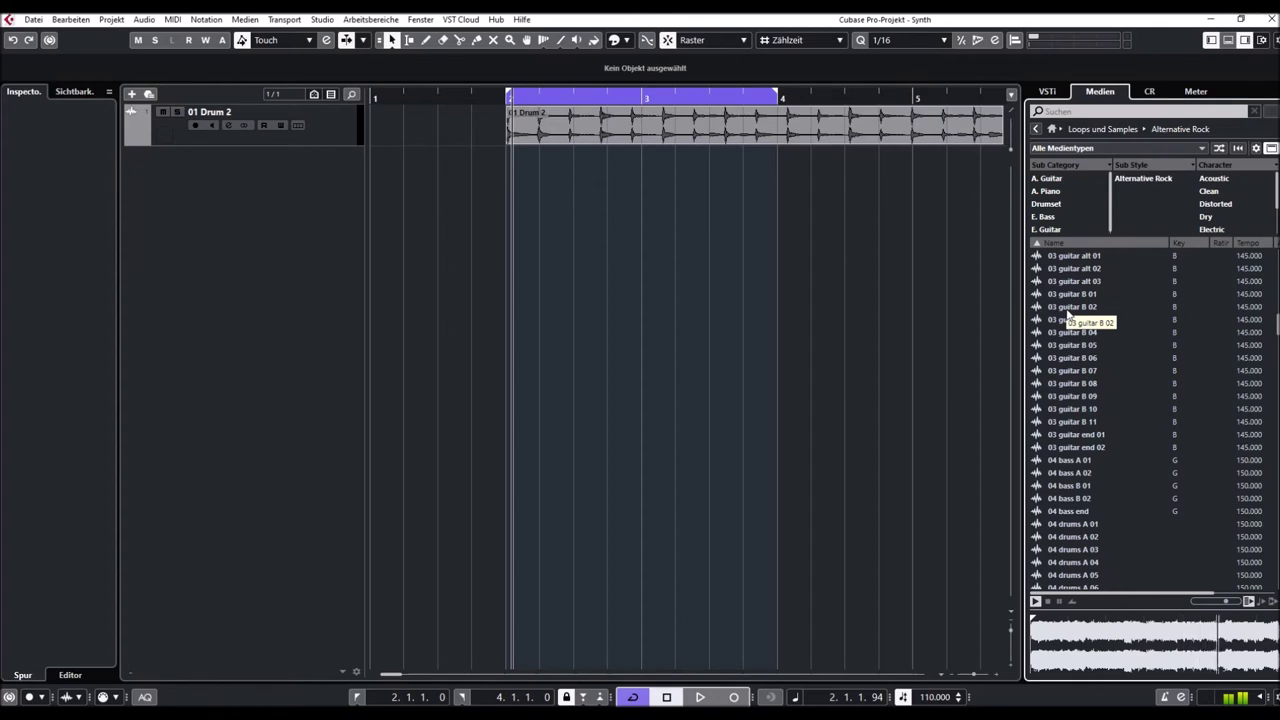
click(1067, 311)
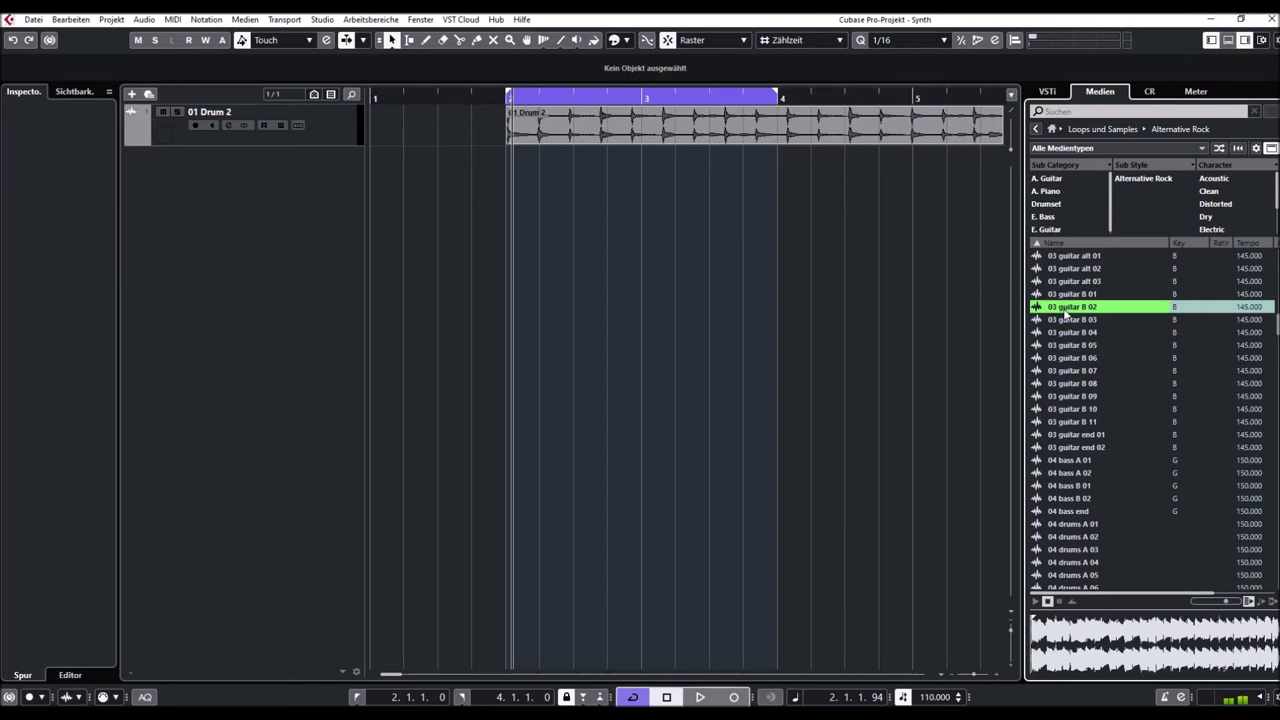
click(1086, 398)
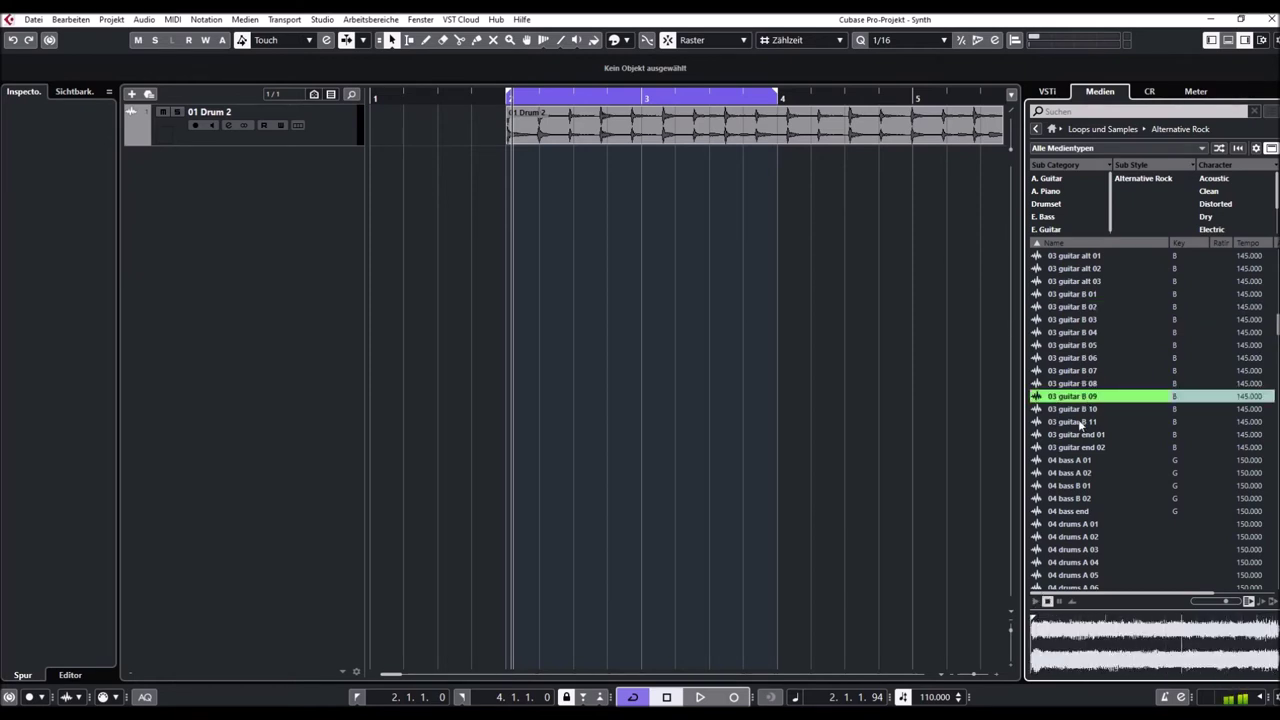
Audition the 04 bass loops A 01 and B 01 and the 04 guitar loops A 02 and A 05.
scroll(1083, 368, down, 5)
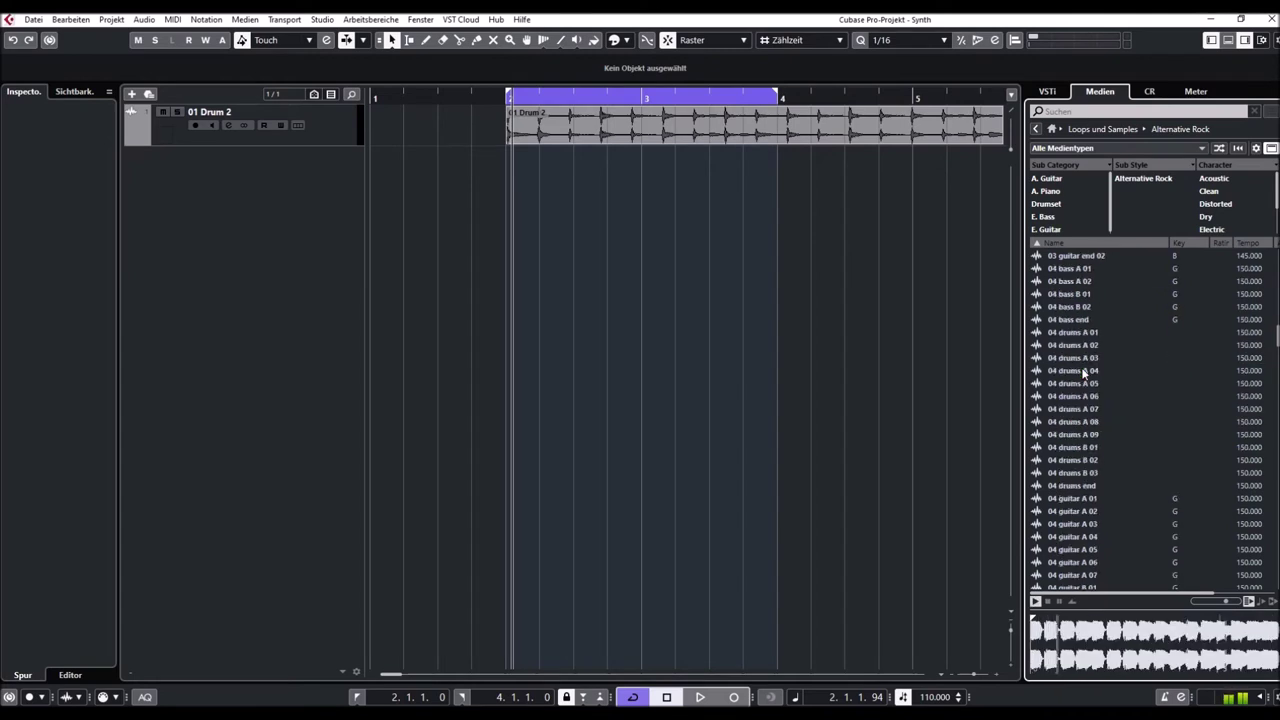
click(1070, 272)
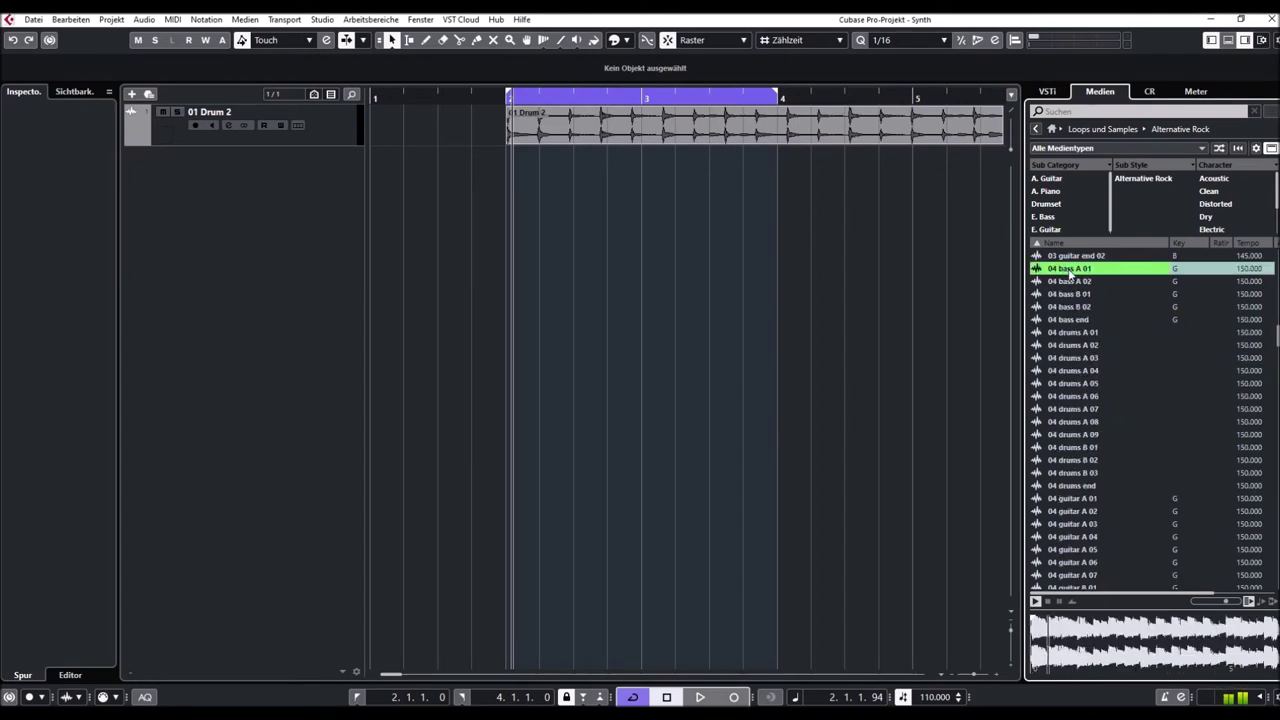
click(1074, 296)
scroll(1065, 441, down, 5)
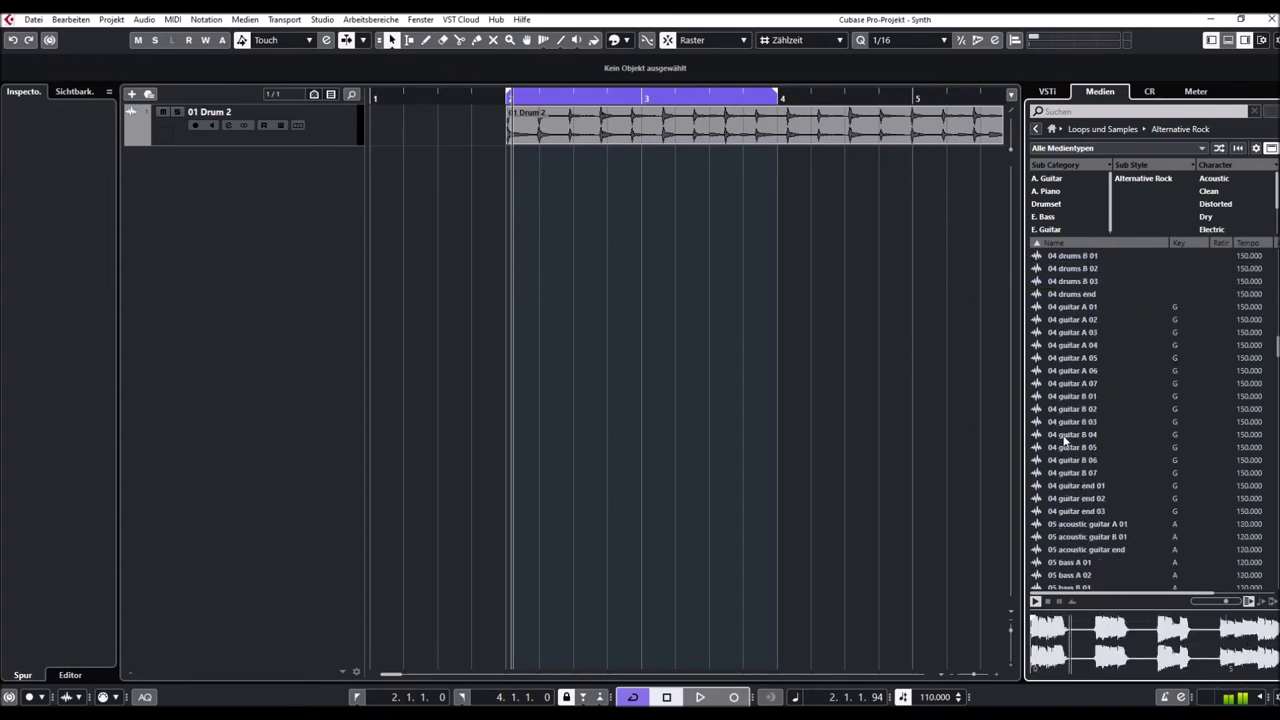
click(1073, 319)
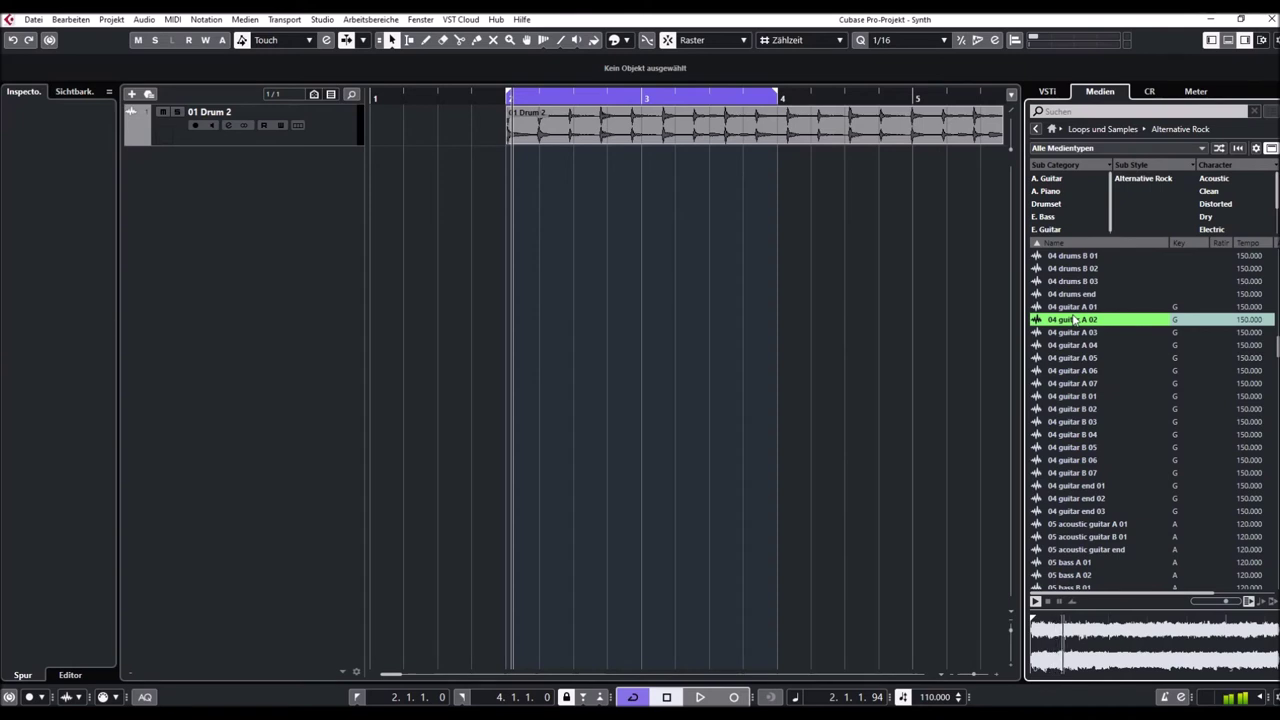
click(1053, 360)
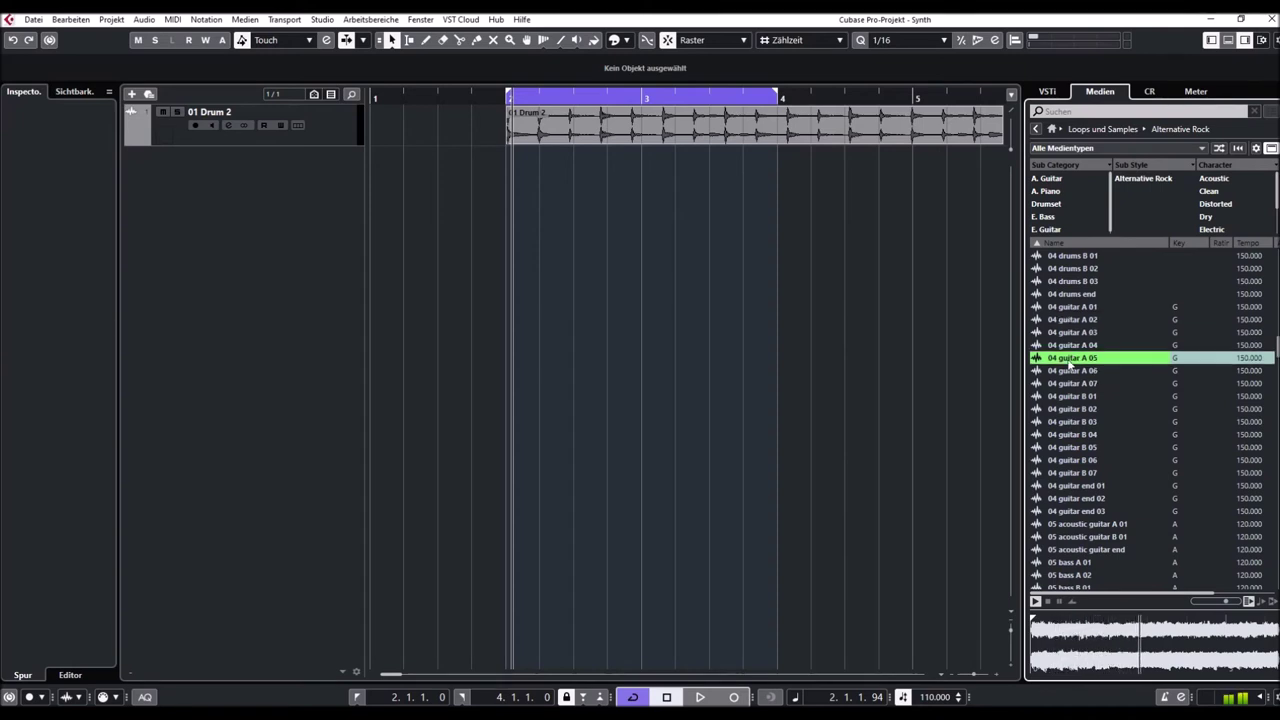
Audition the 05 drums loops A 05, A 07, A 10, B 03 and intro.
scroll(1081, 400, down, 10)
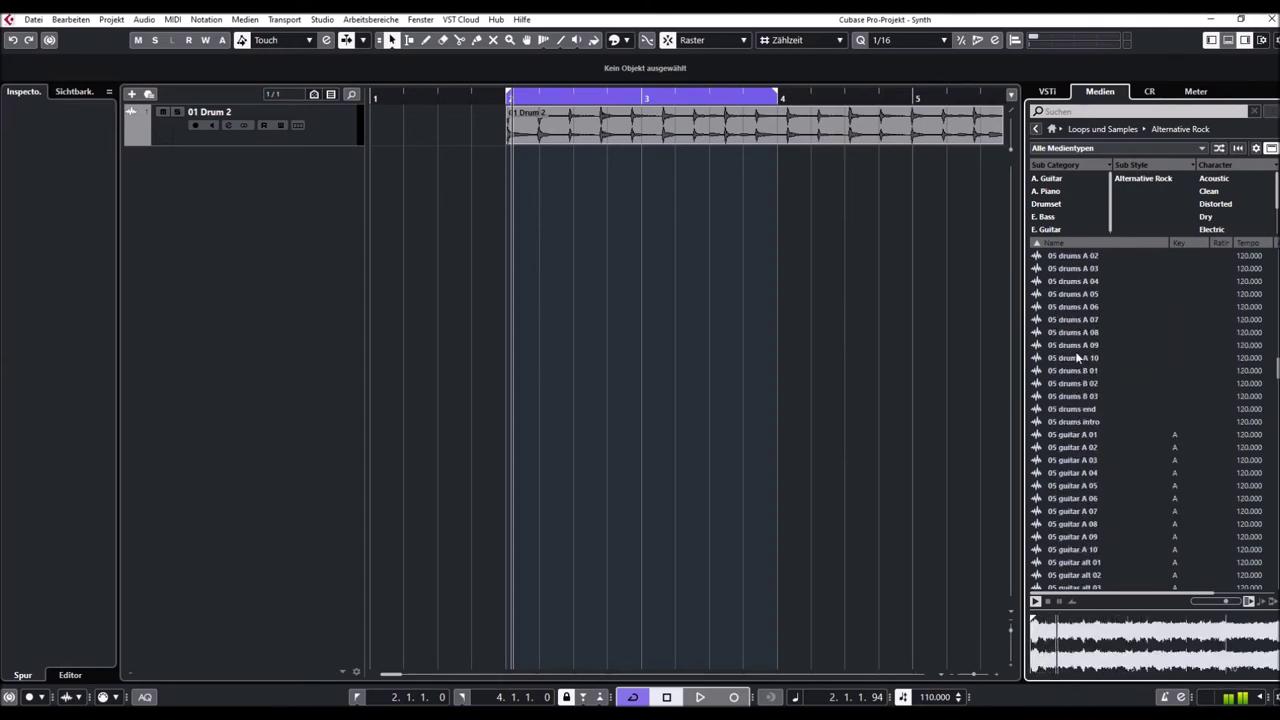
click(1077, 296)
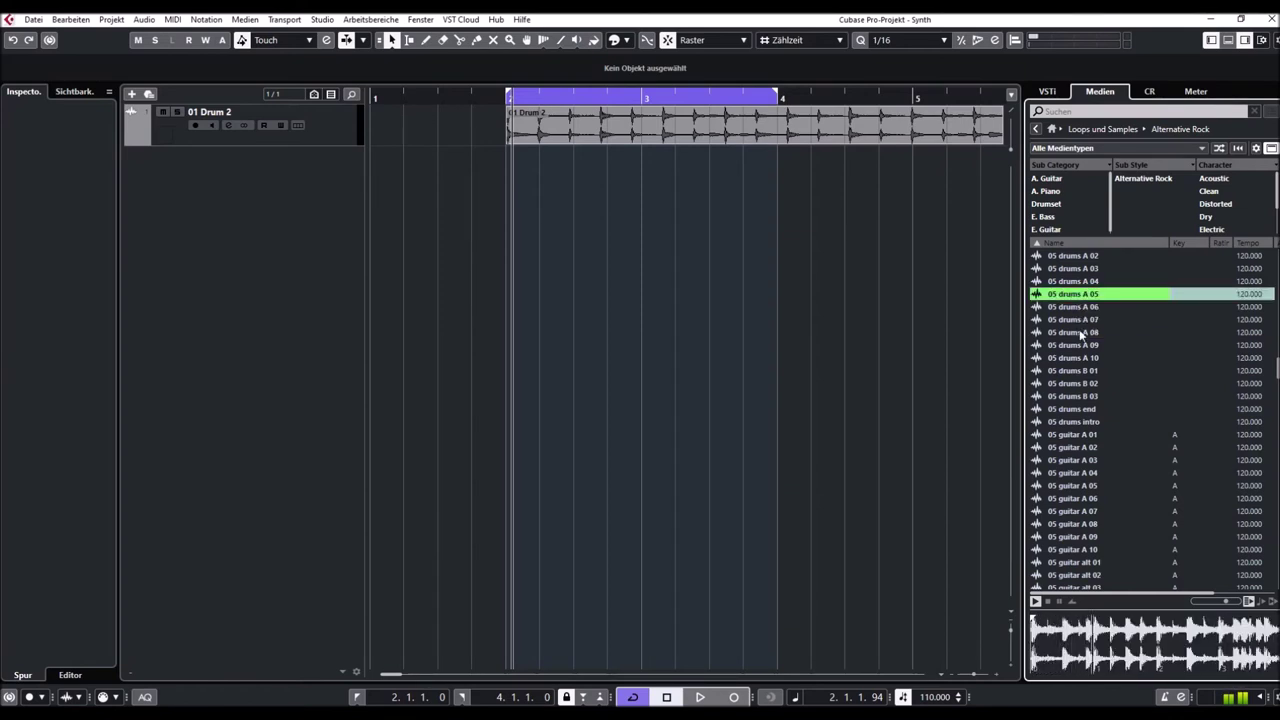
click(1081, 320)
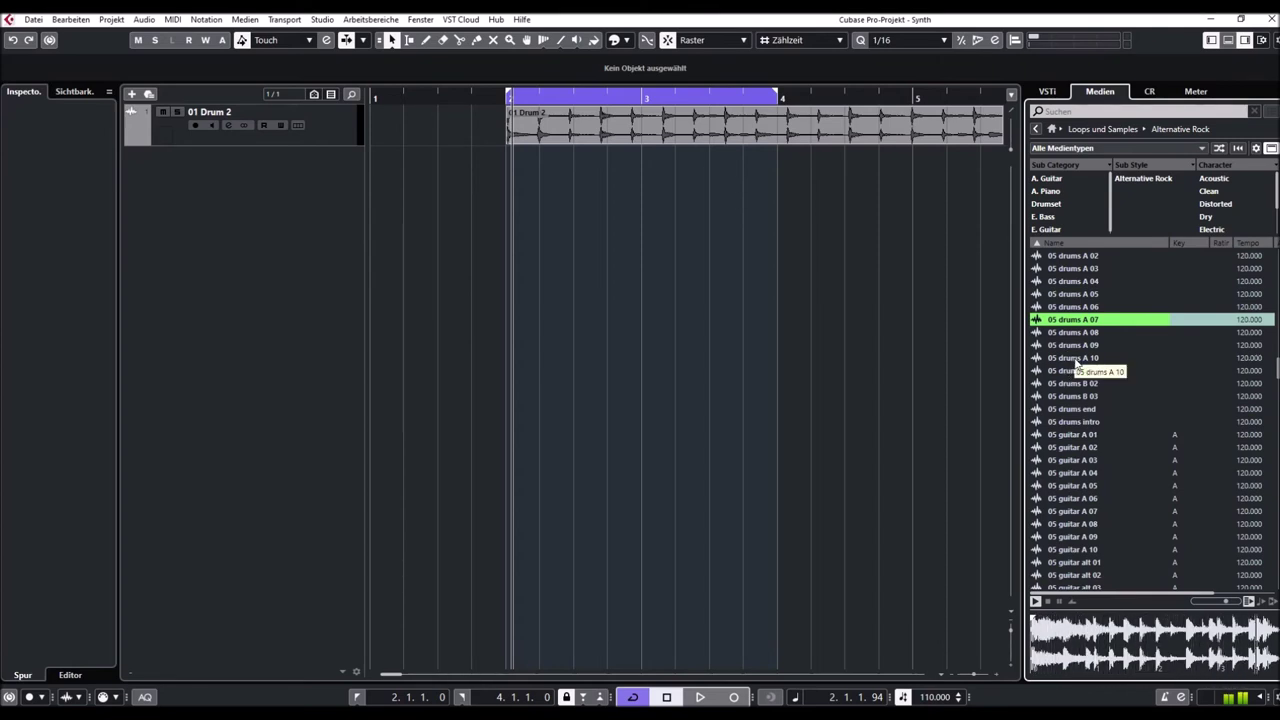
click(1076, 358)
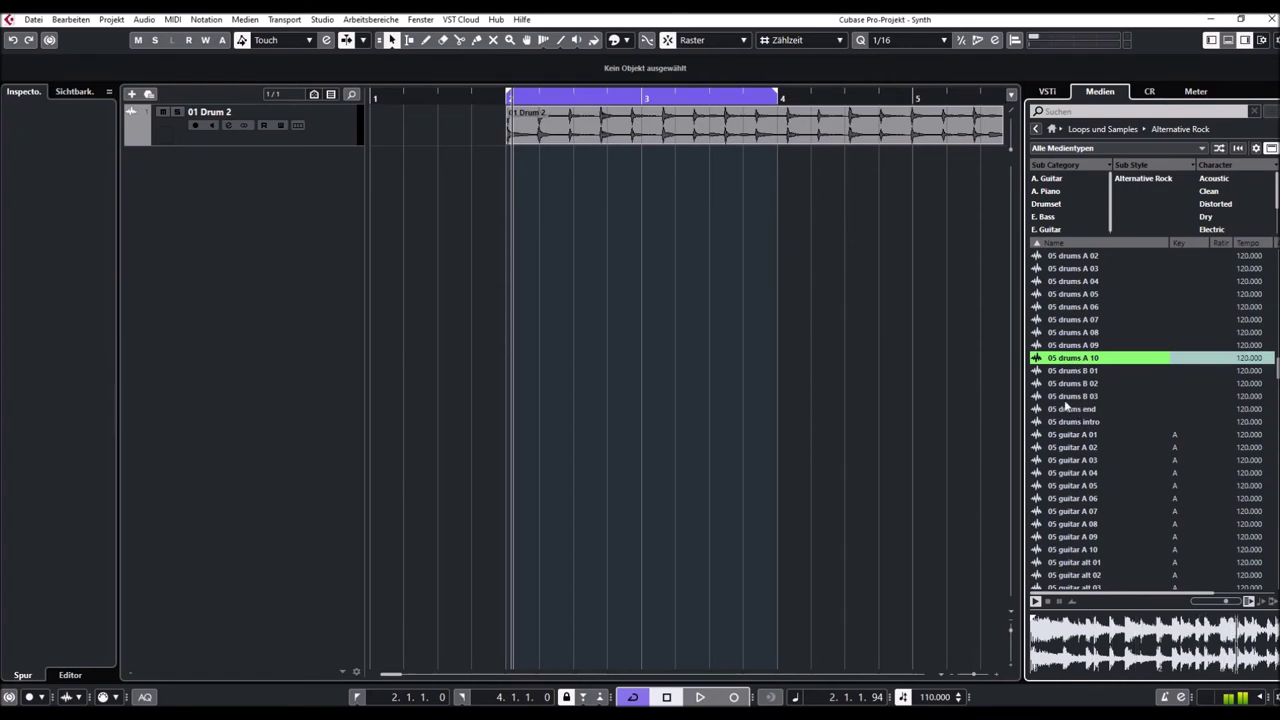
click(1073, 397)
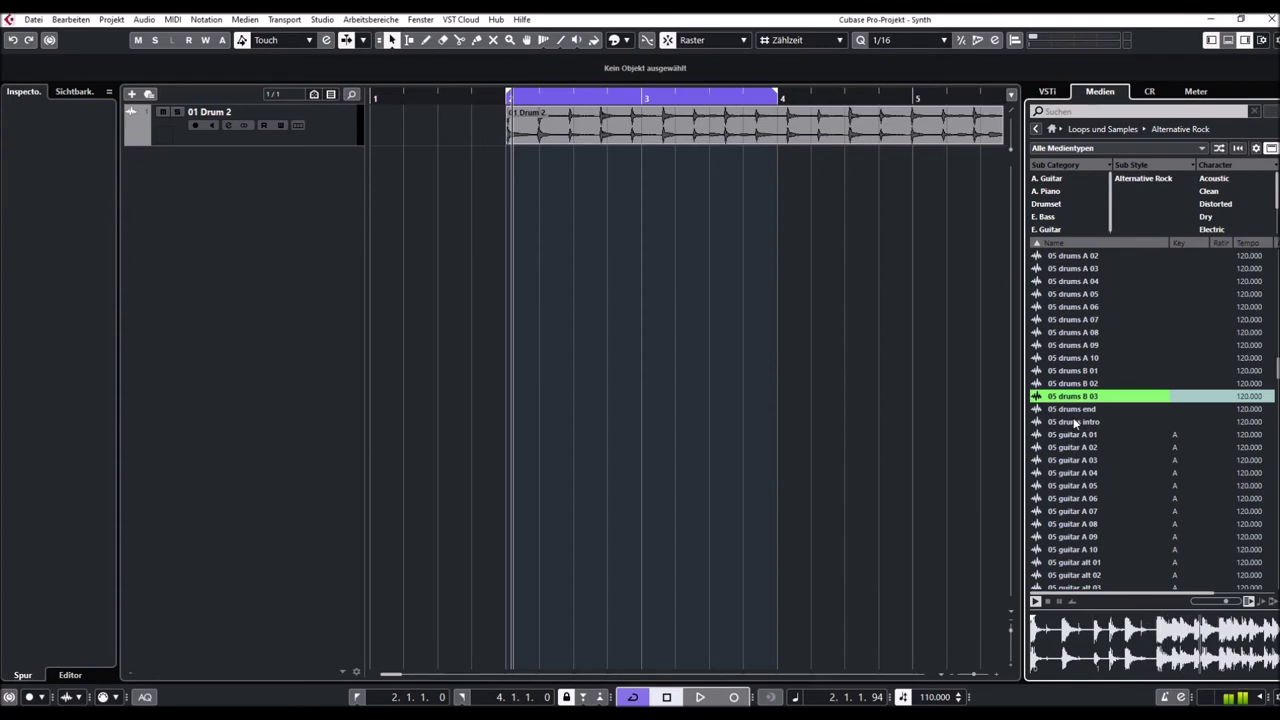
click(1075, 424)
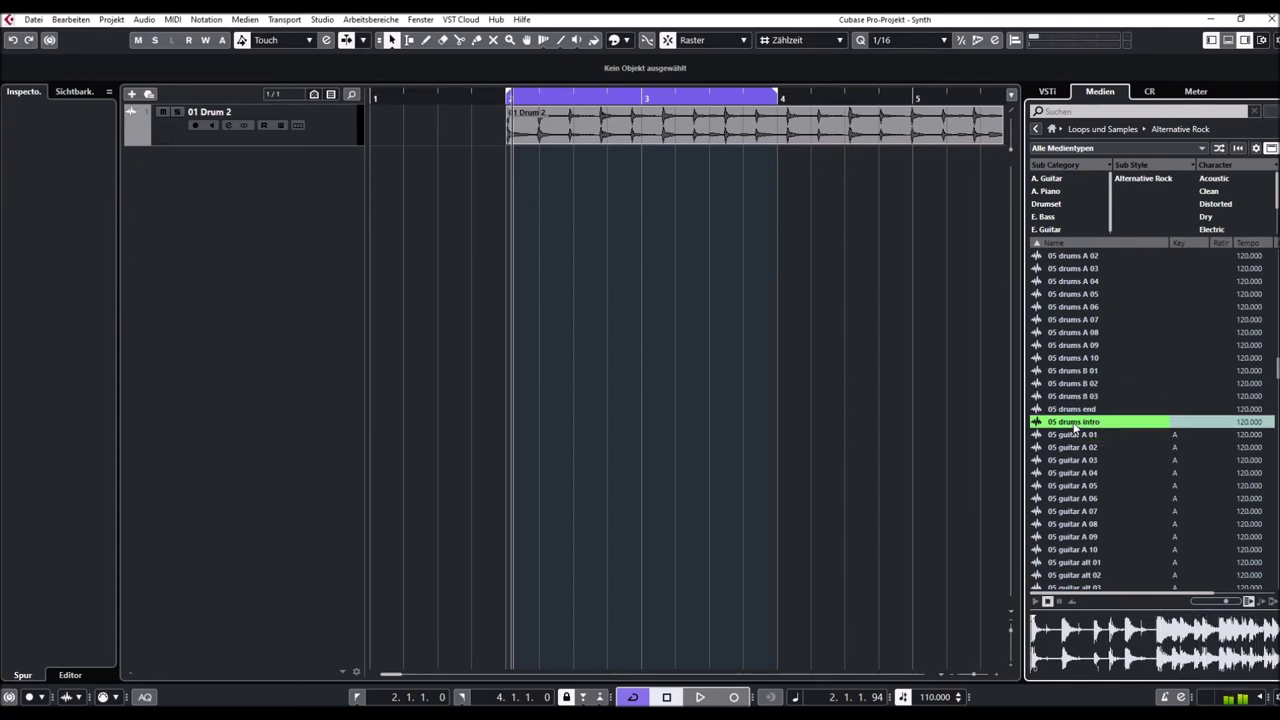
Audition the 05 guitar loops A 04, alt 01, B 03 and end 01.
scroll(1074, 400, down, 3)
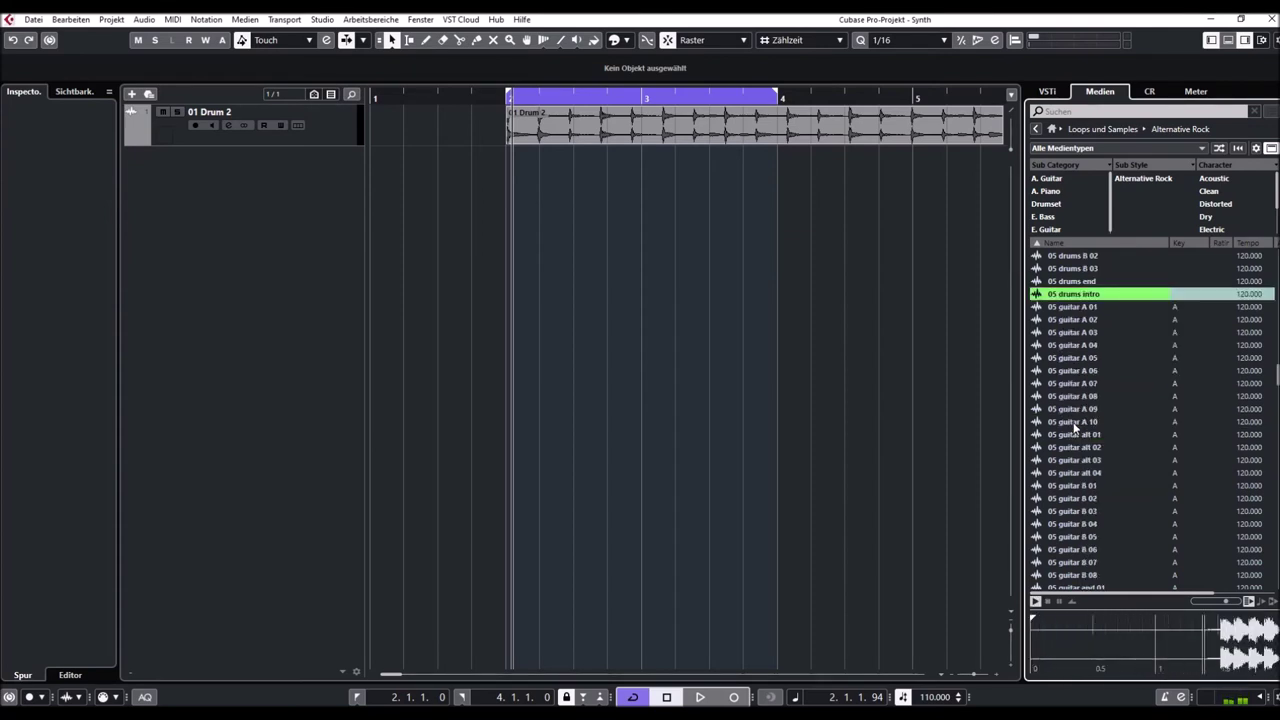
click(1072, 346)
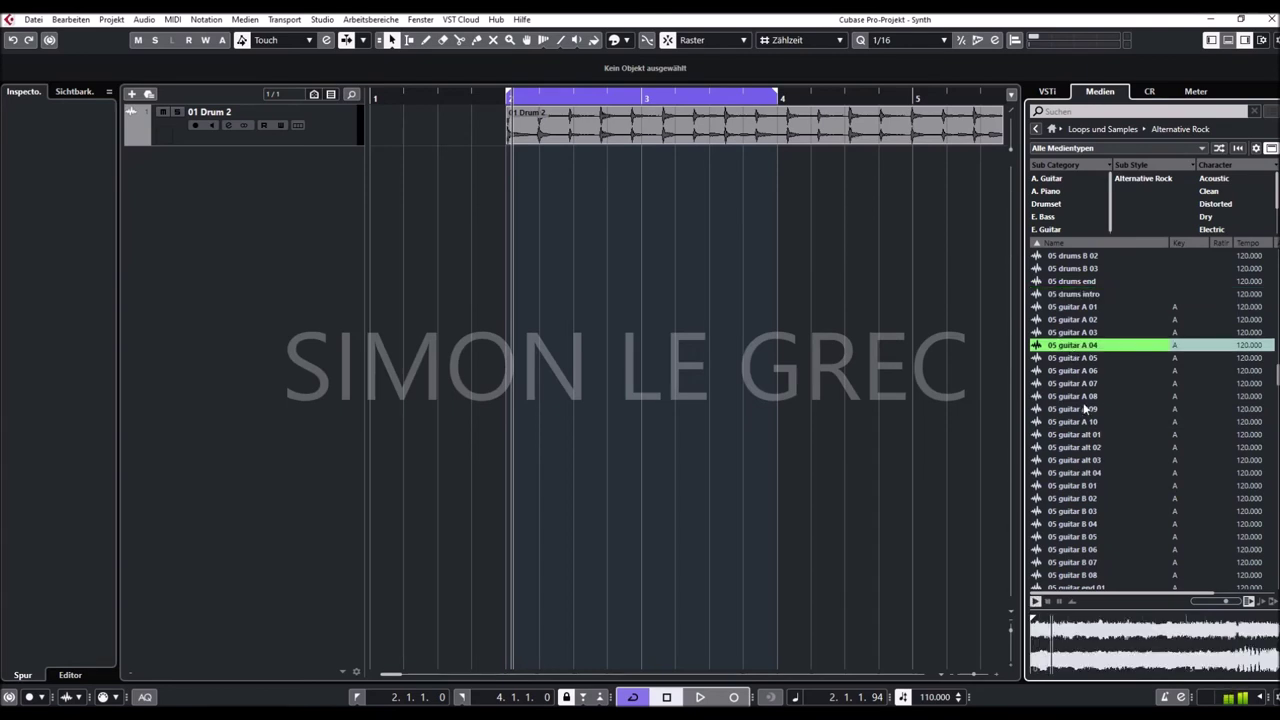
scroll(1078, 392, down, 3)
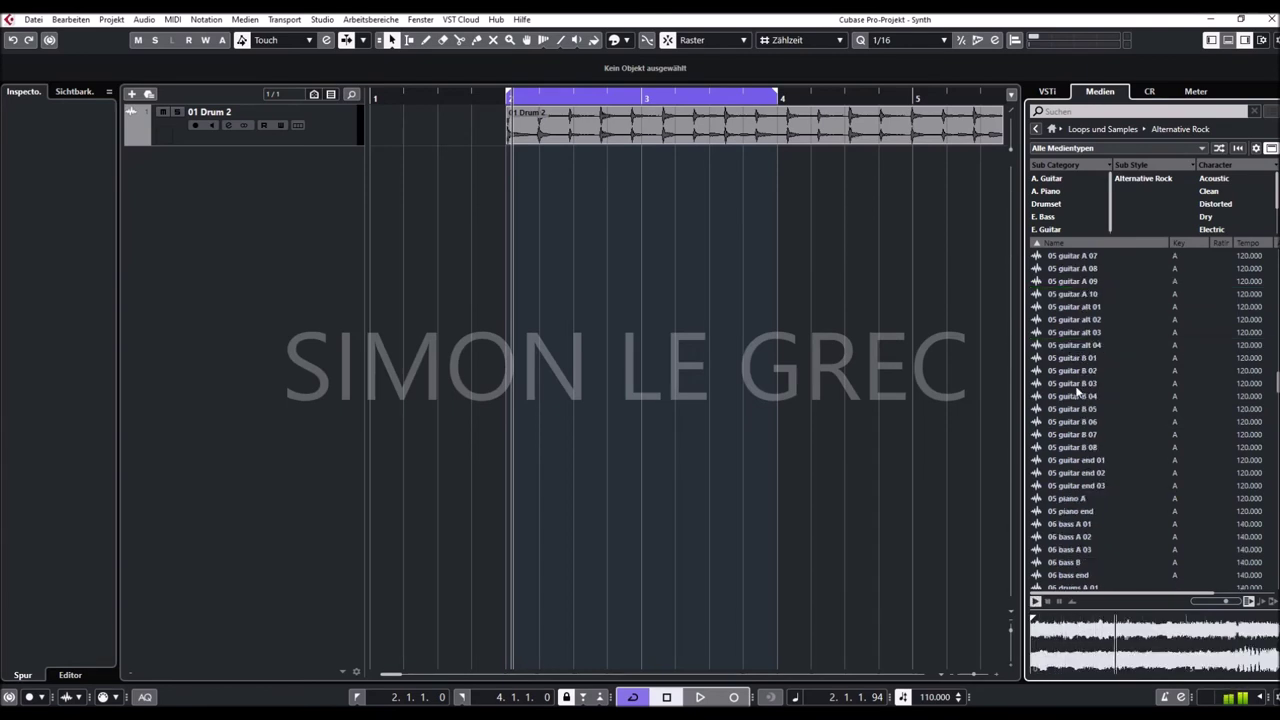
click(1066, 309)
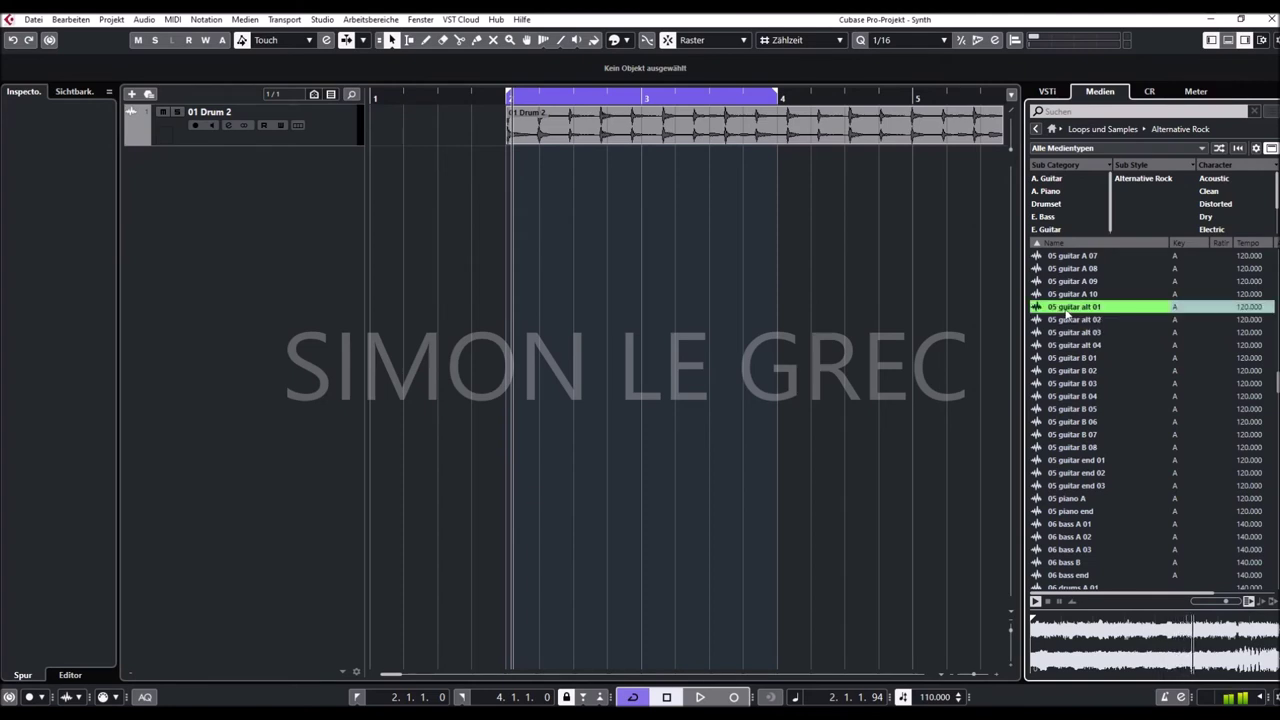
click(1078, 386)
scroll(1088, 463, down, 3)
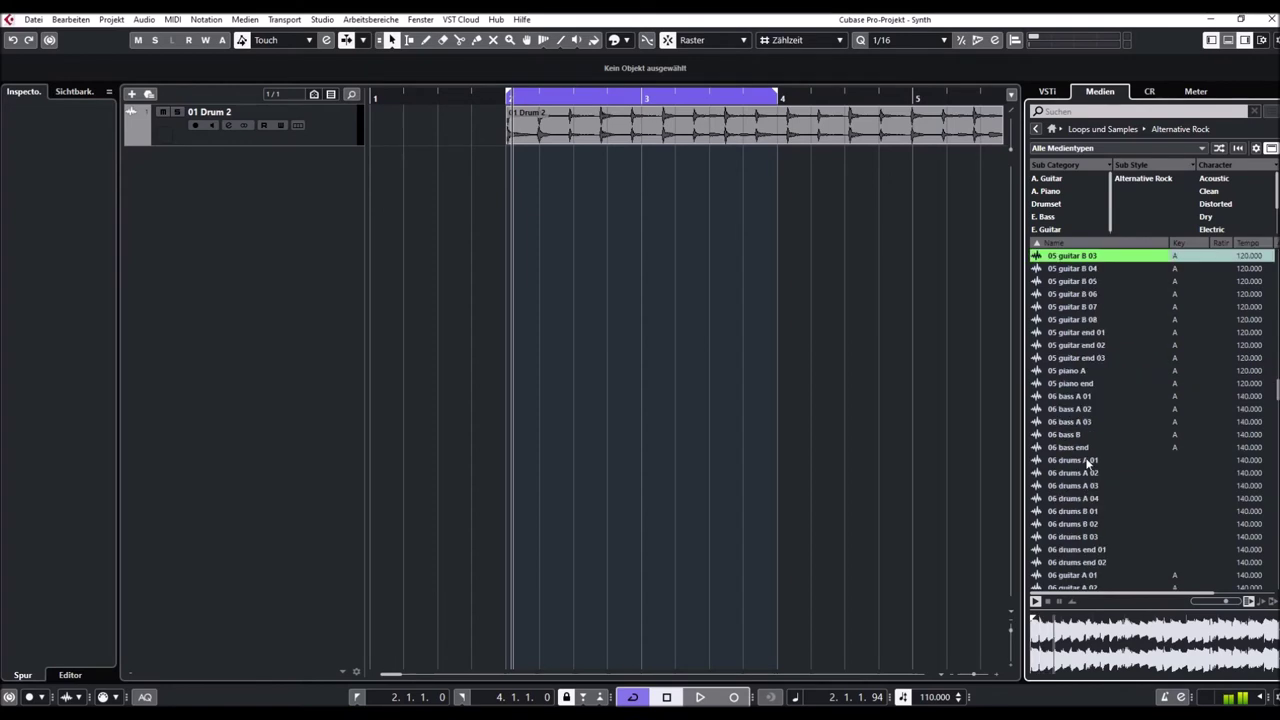
click(1067, 333)
Audition the 06 guitar loops A 04 and B 01.
scroll(1078, 390, down, 8)
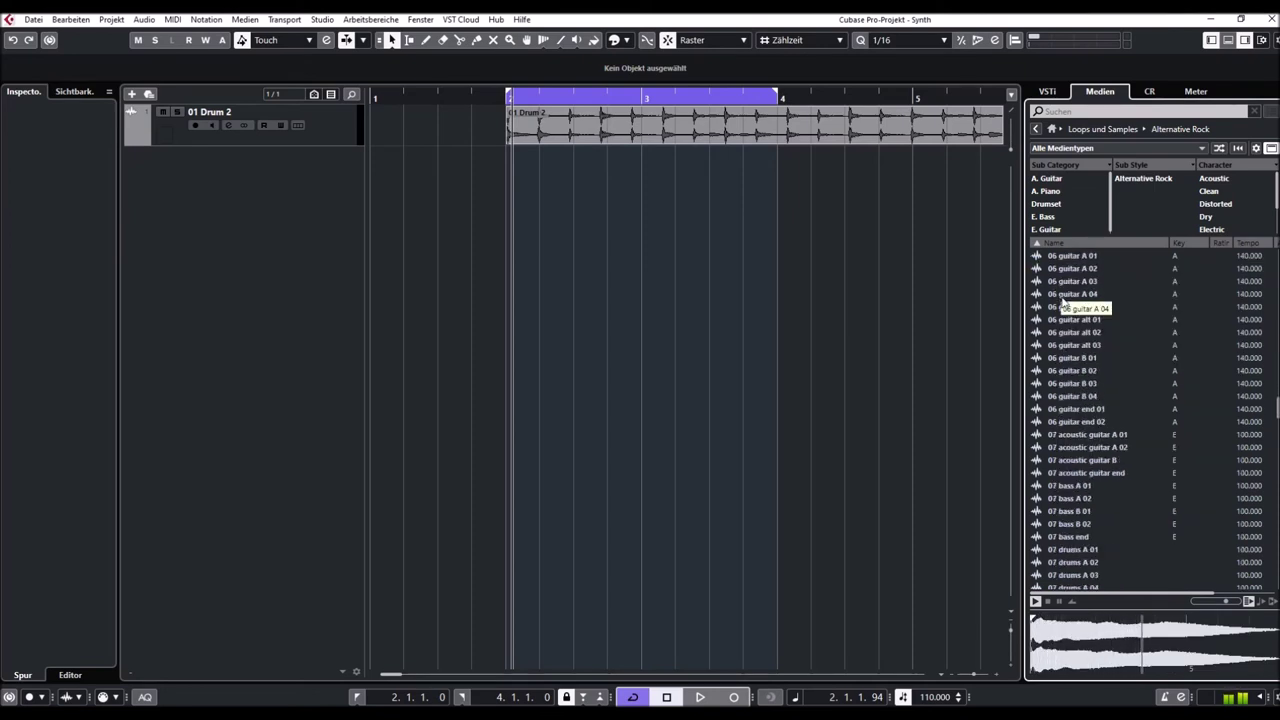
click(1064, 297)
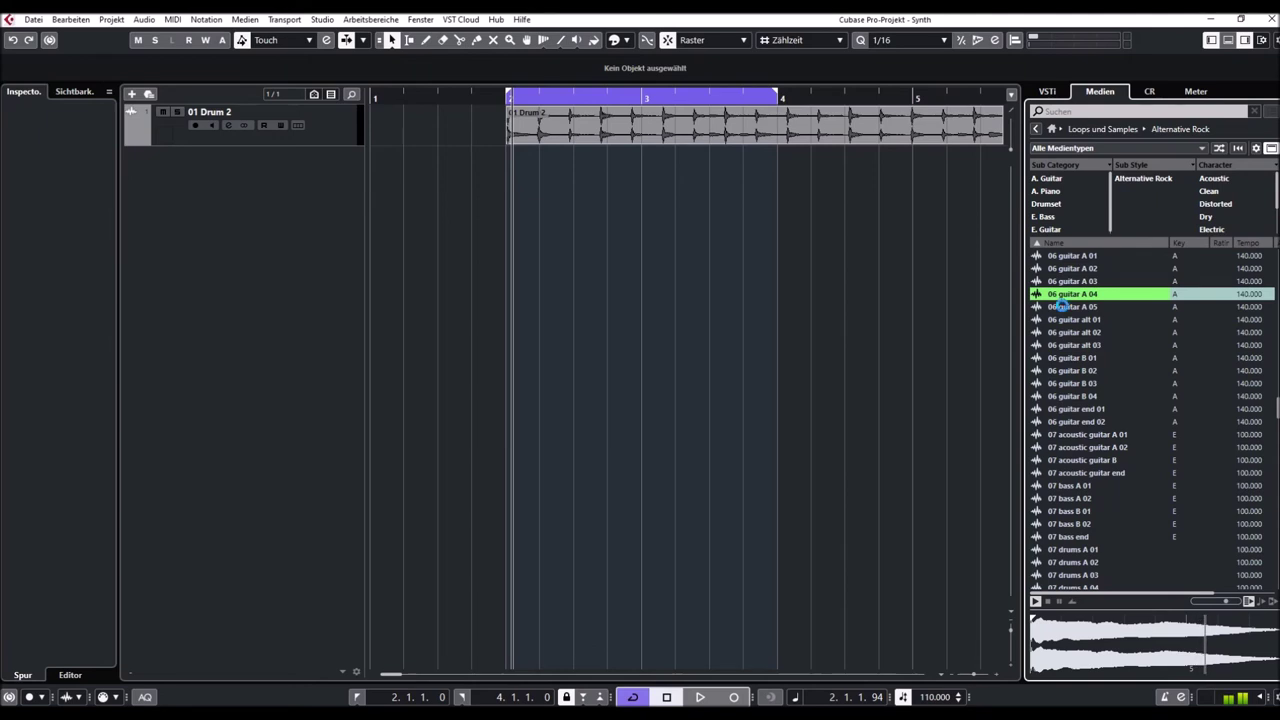
click(1075, 358)
Audition the 07 drums loops A 04 and B 03 and the 07 guitar loops A 03 and end 02.
scroll(1094, 469, down, 5)
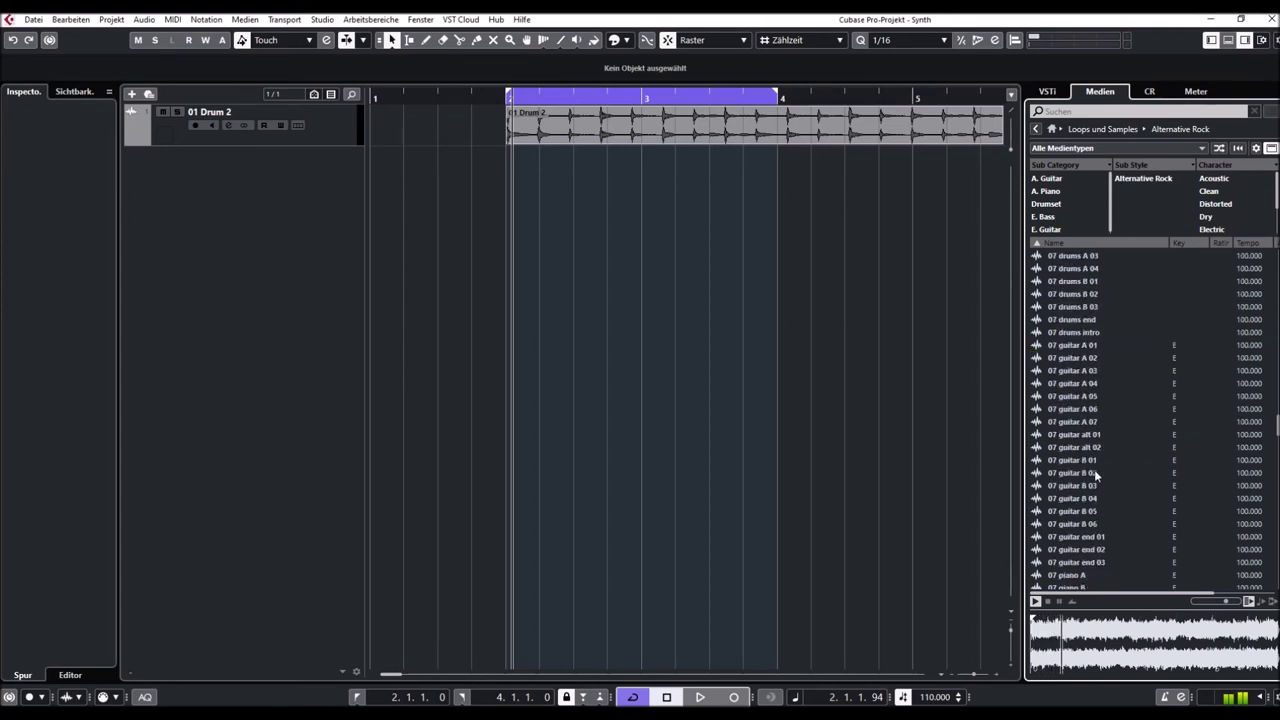
click(1068, 270)
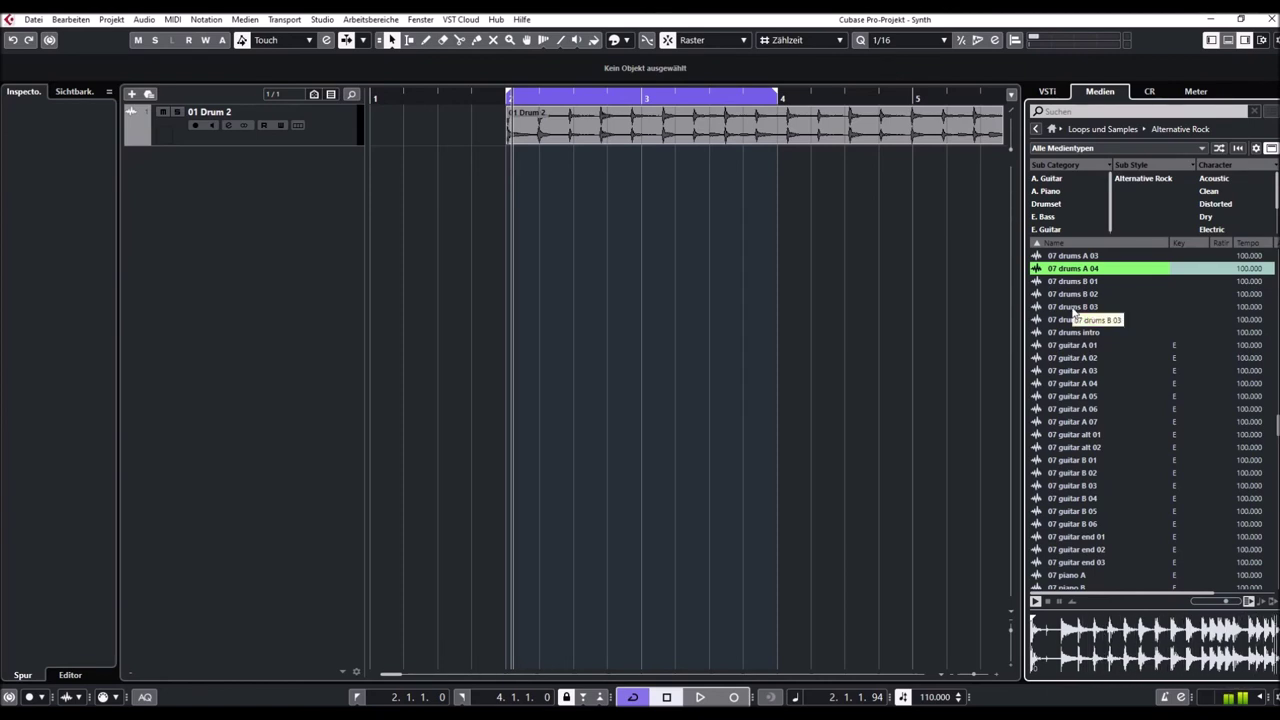
click(1073, 310)
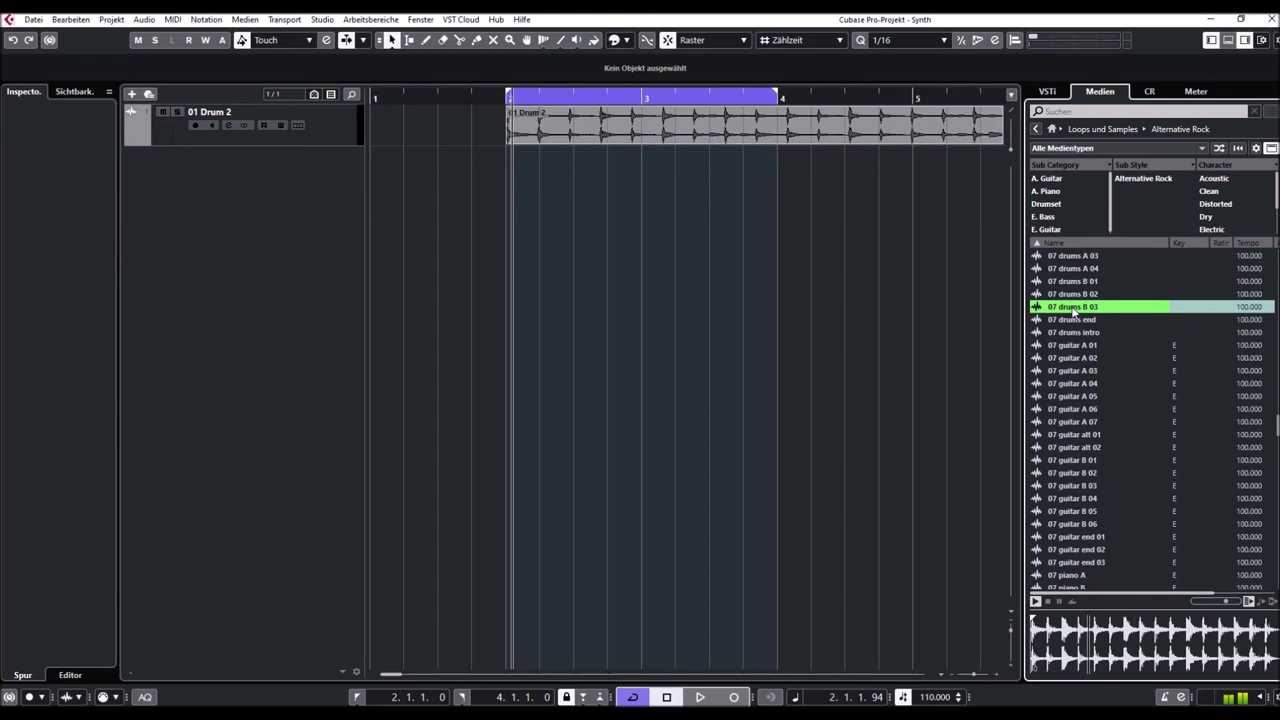
click(1068, 372)
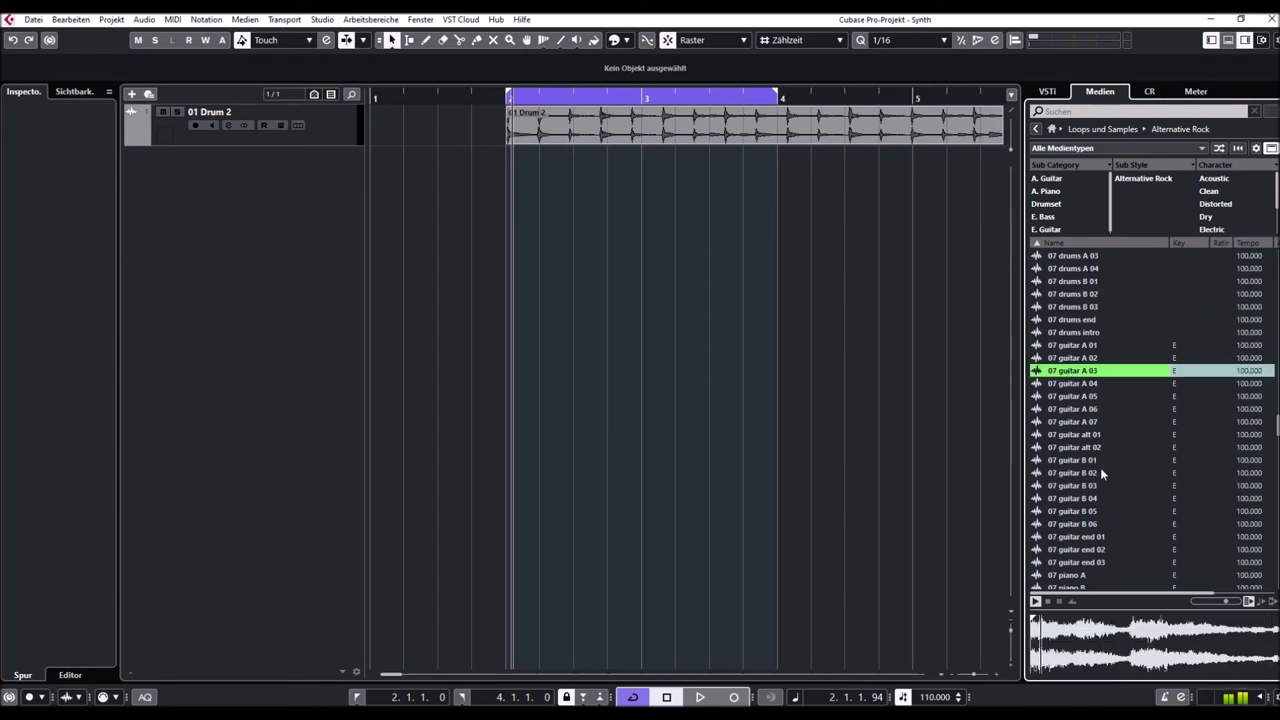
scroll(1100, 468, down, 7)
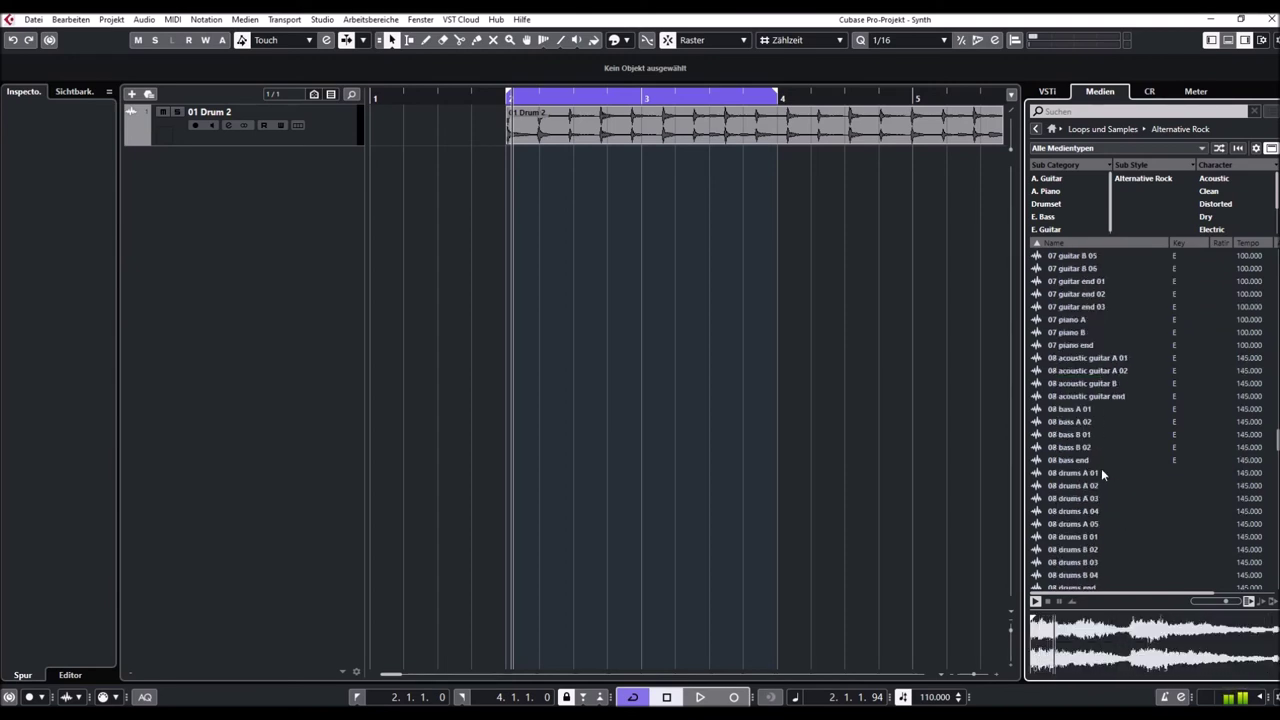
click(1067, 295)
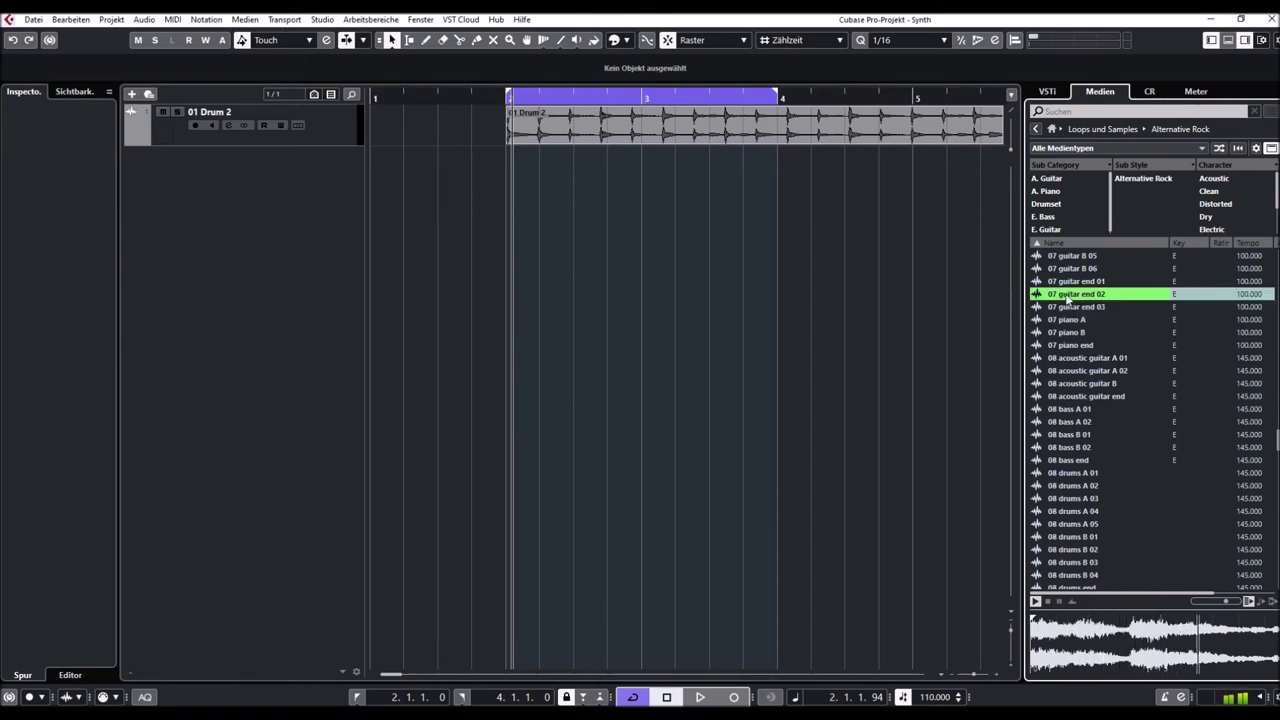
Audition the 08 guitar loops A 01 and end 01 and the 09 guitar B 03 loop.
scroll(1085, 440, down, 7)
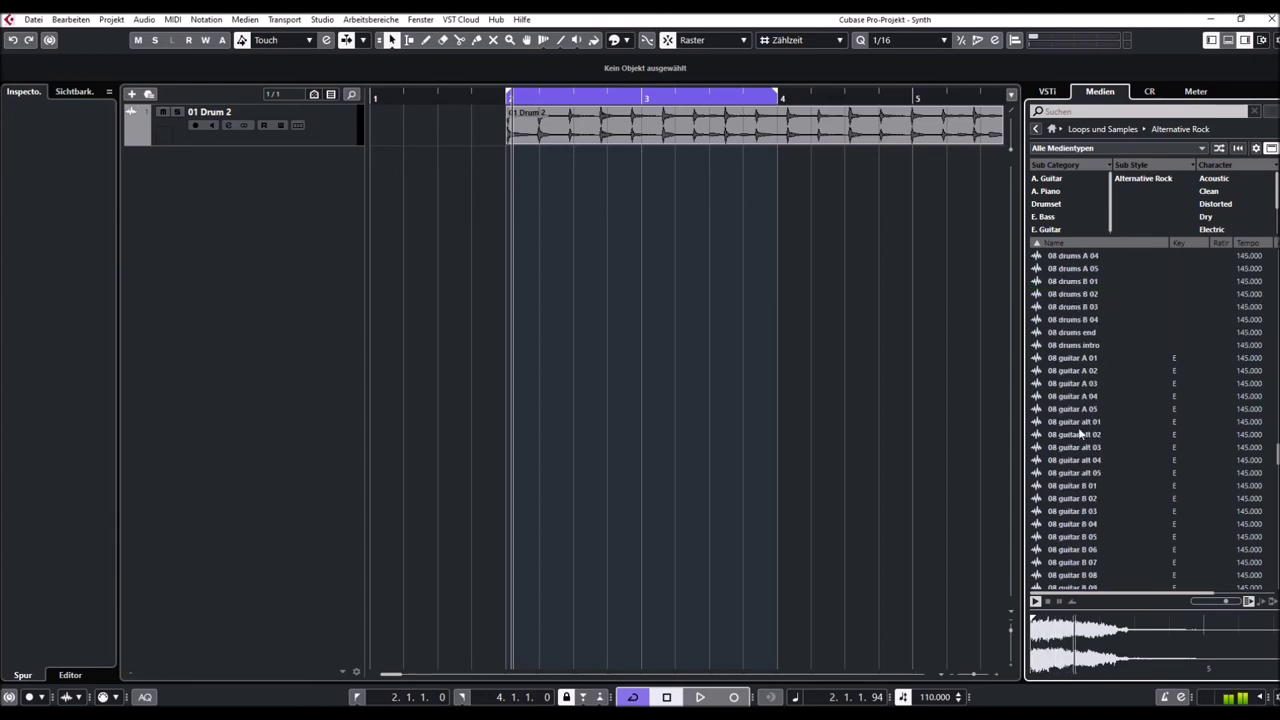
click(1069, 360)
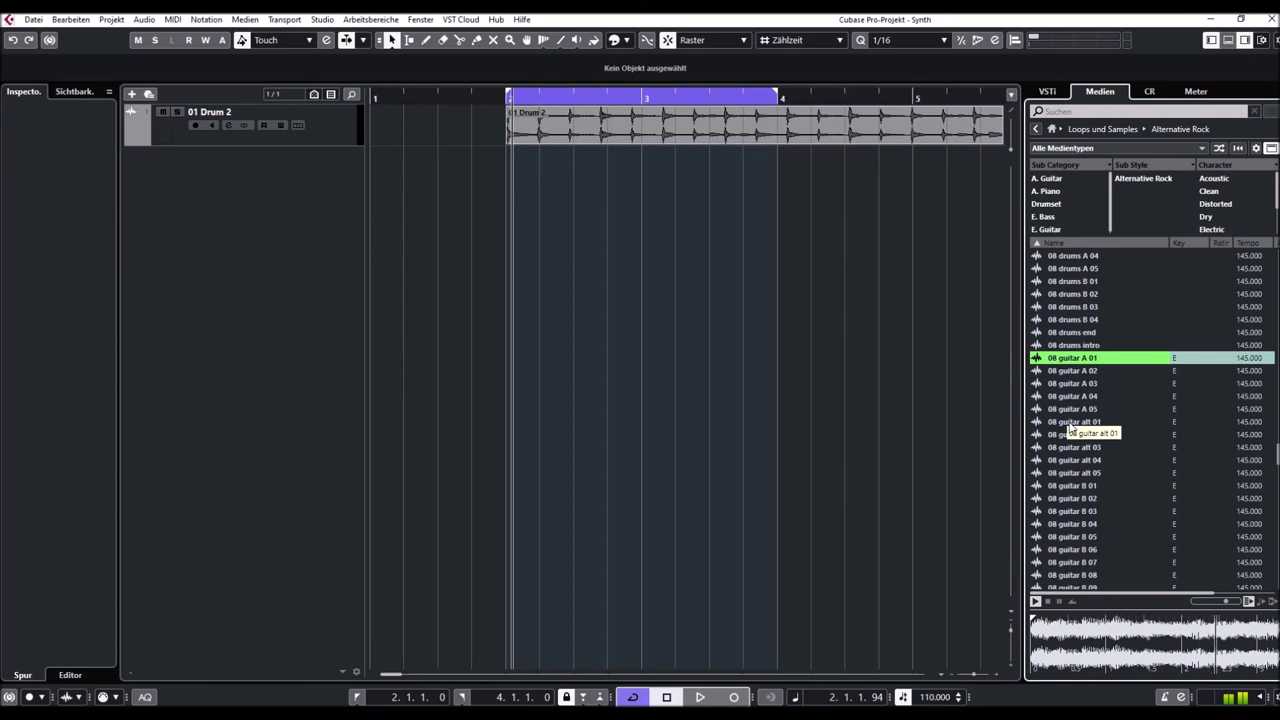
scroll(1072, 430, down, 7)
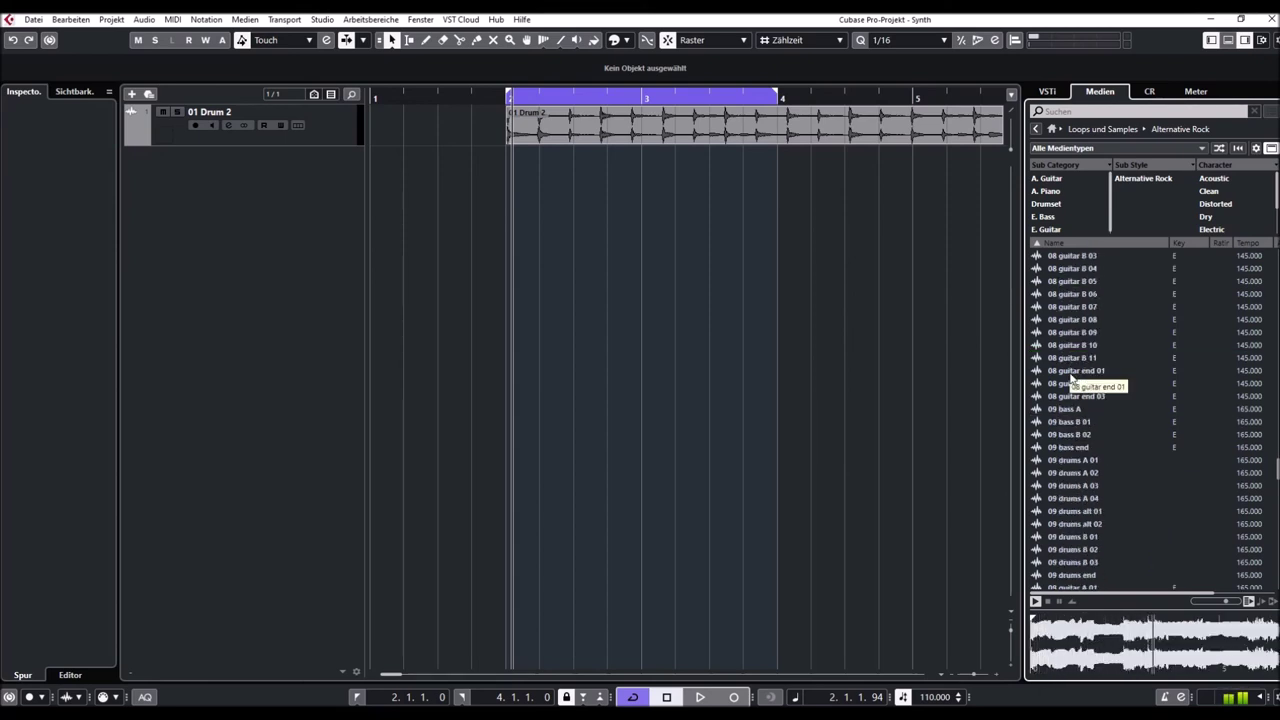
click(1074, 375)
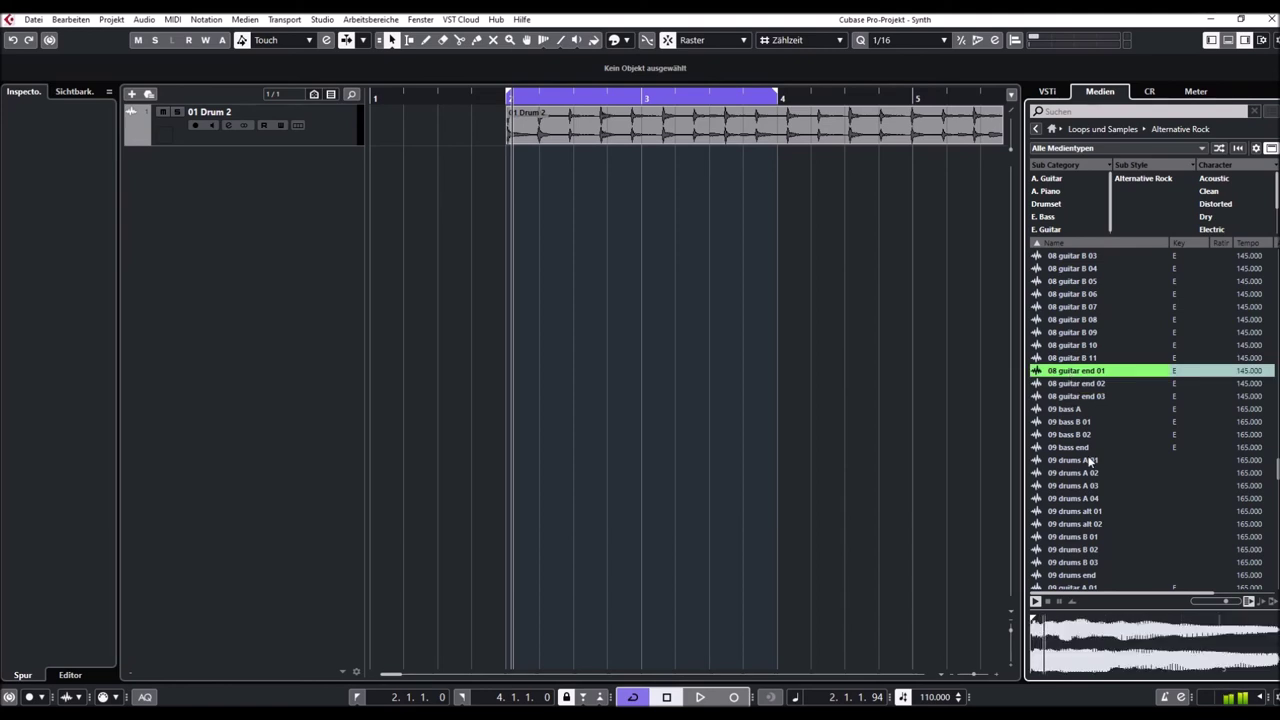
scroll(1088, 450, down, 10)
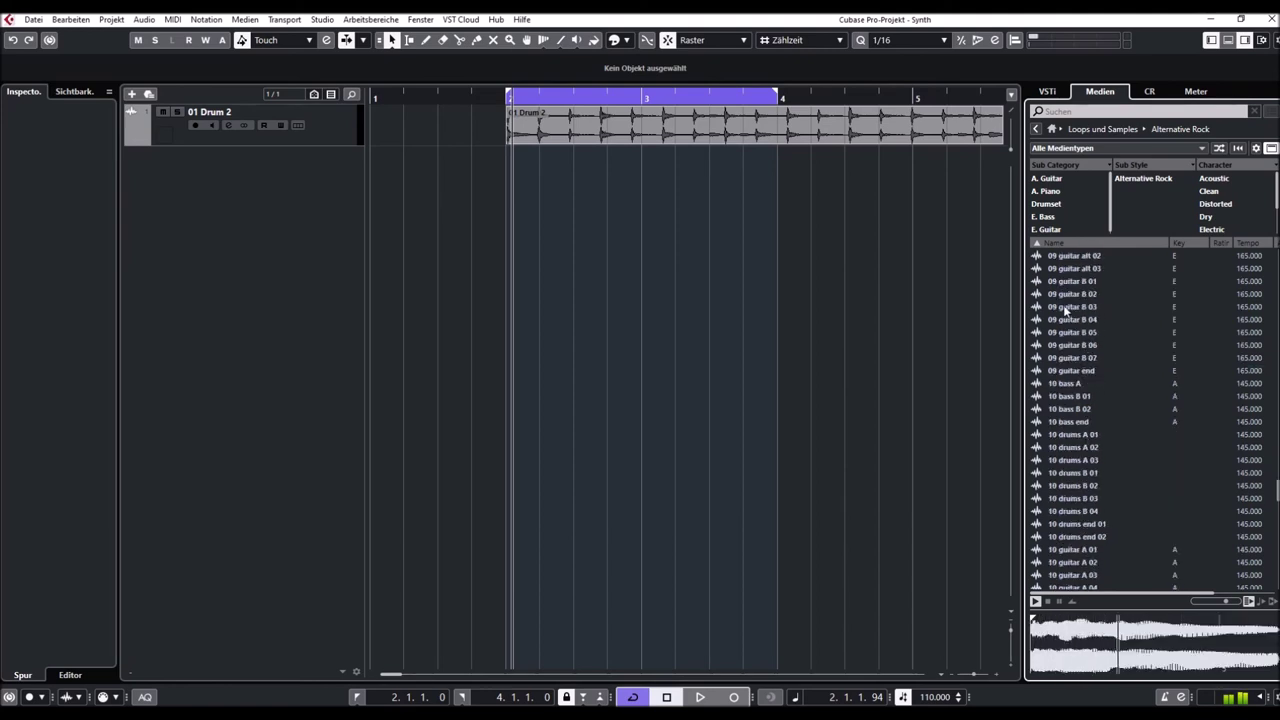
click(1064, 307)
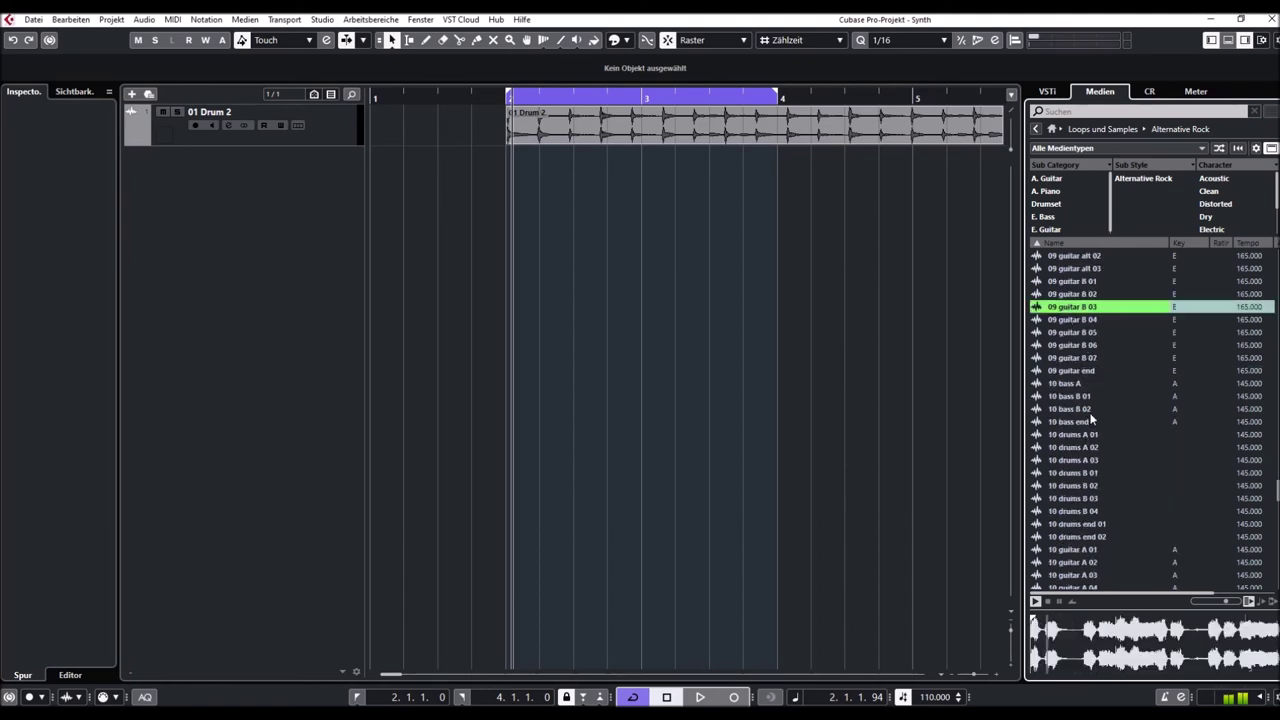
Audition the 10 guitar A 02 loop and the 11 bass loops A 01, A 04 and B 03.
scroll(1089, 414, down, 7)
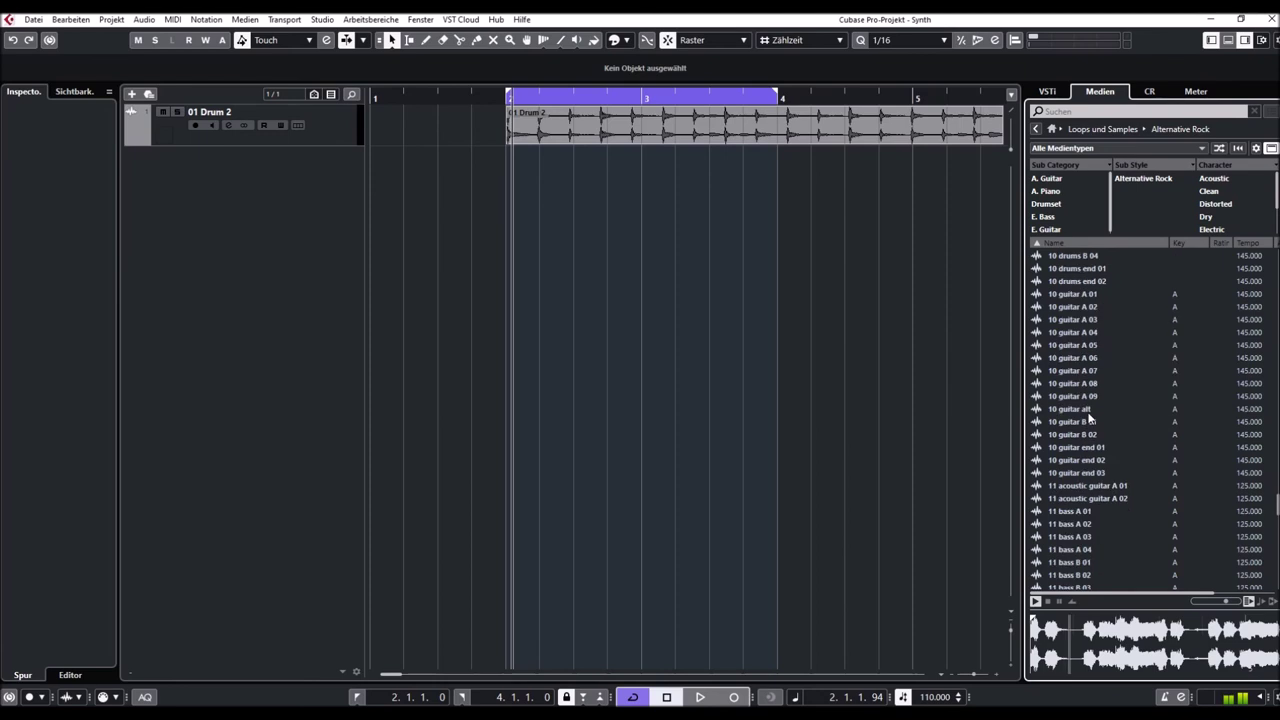
click(1070, 307)
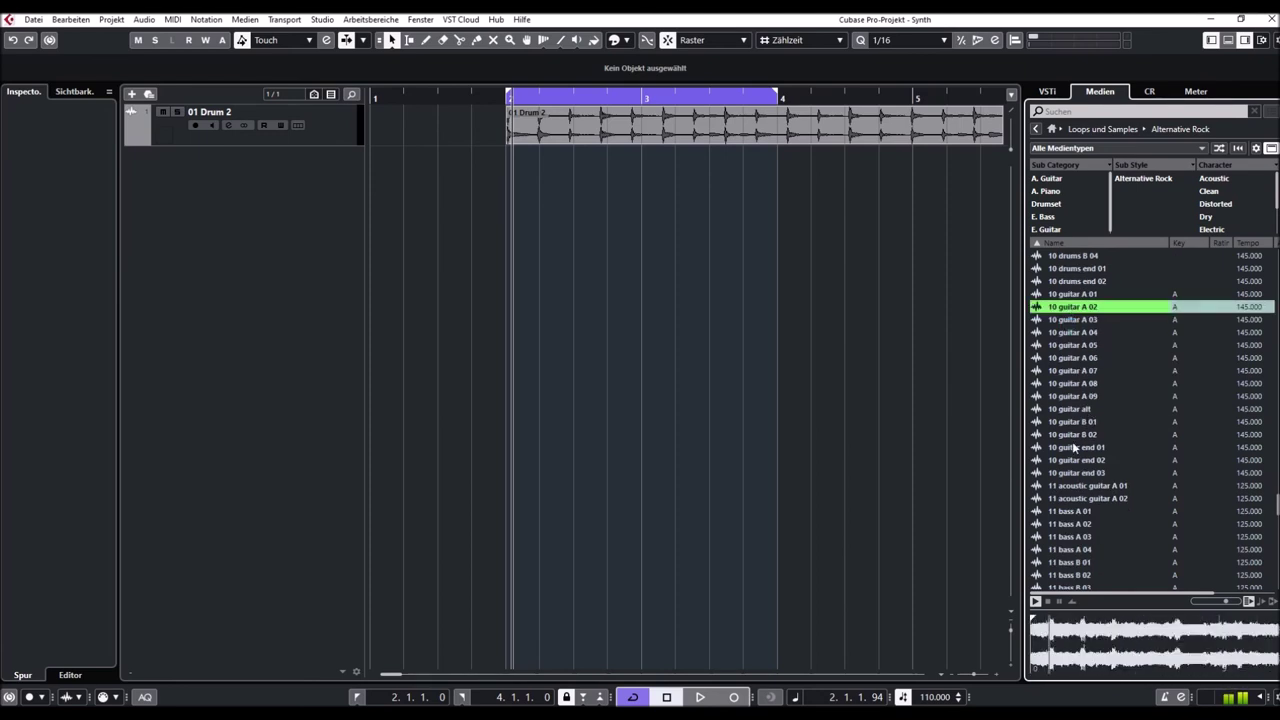
scroll(1072, 441, down, 5)
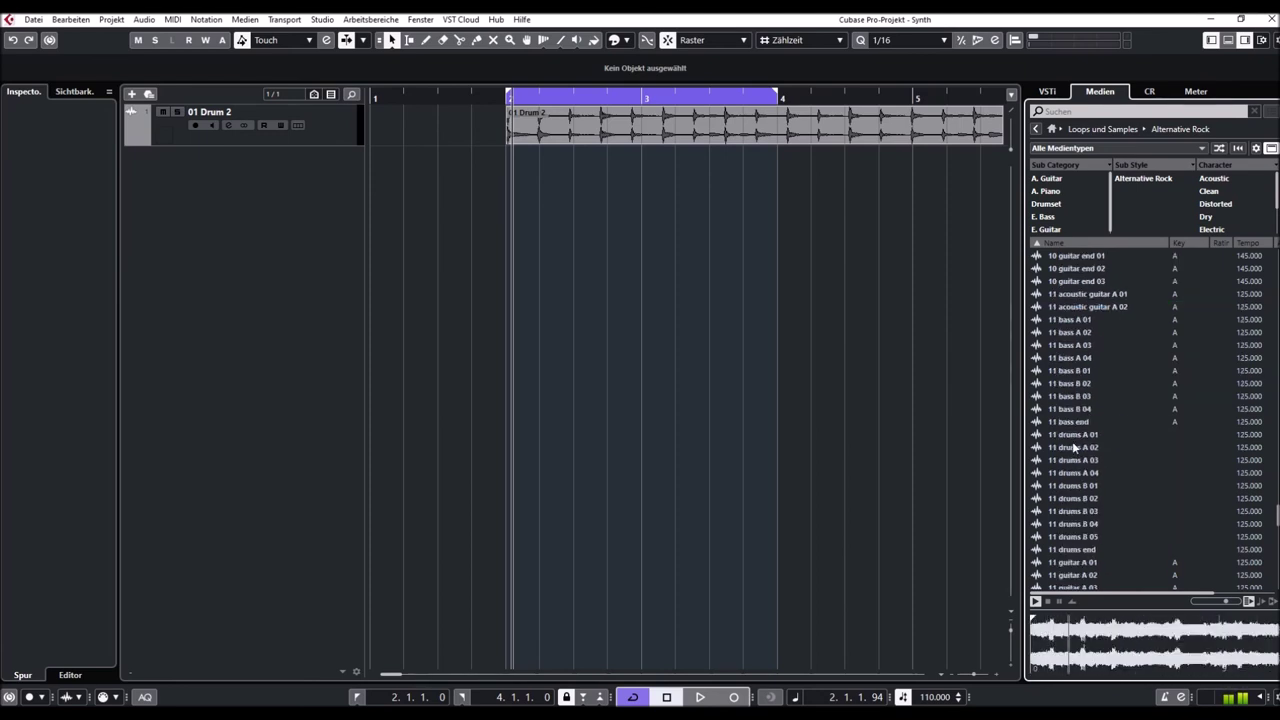
click(1064, 320)
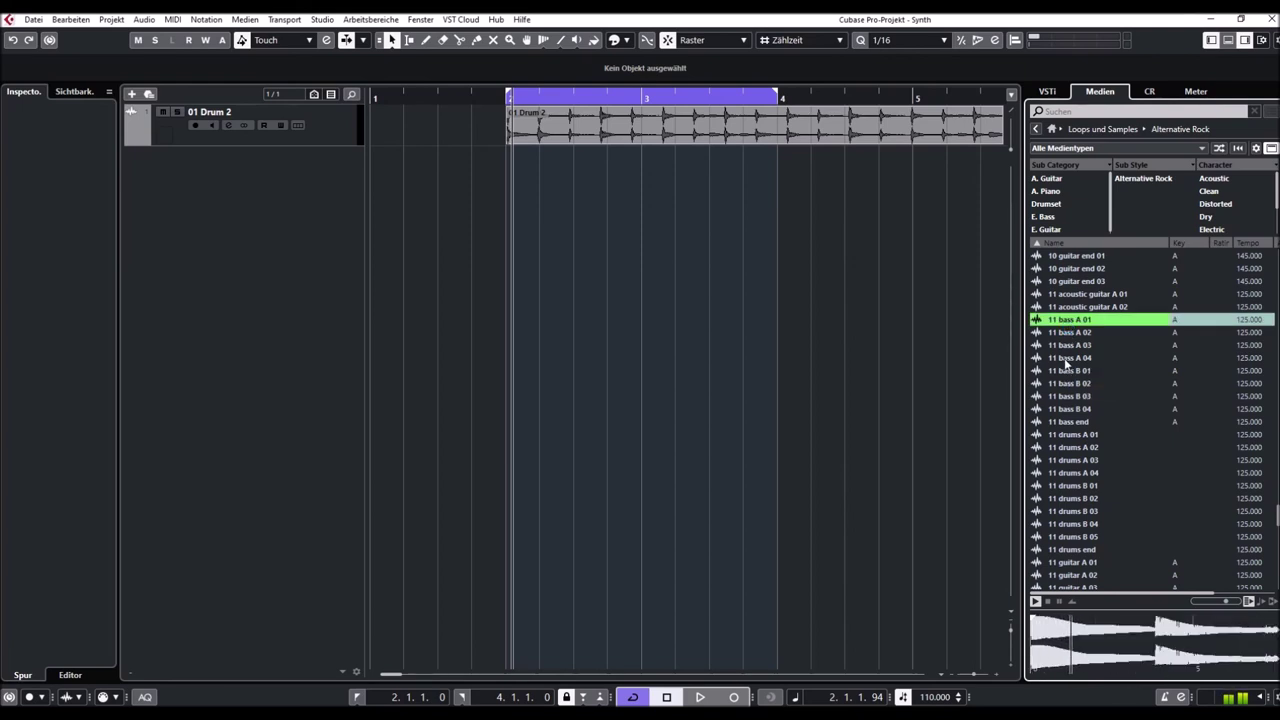
click(1068, 360)
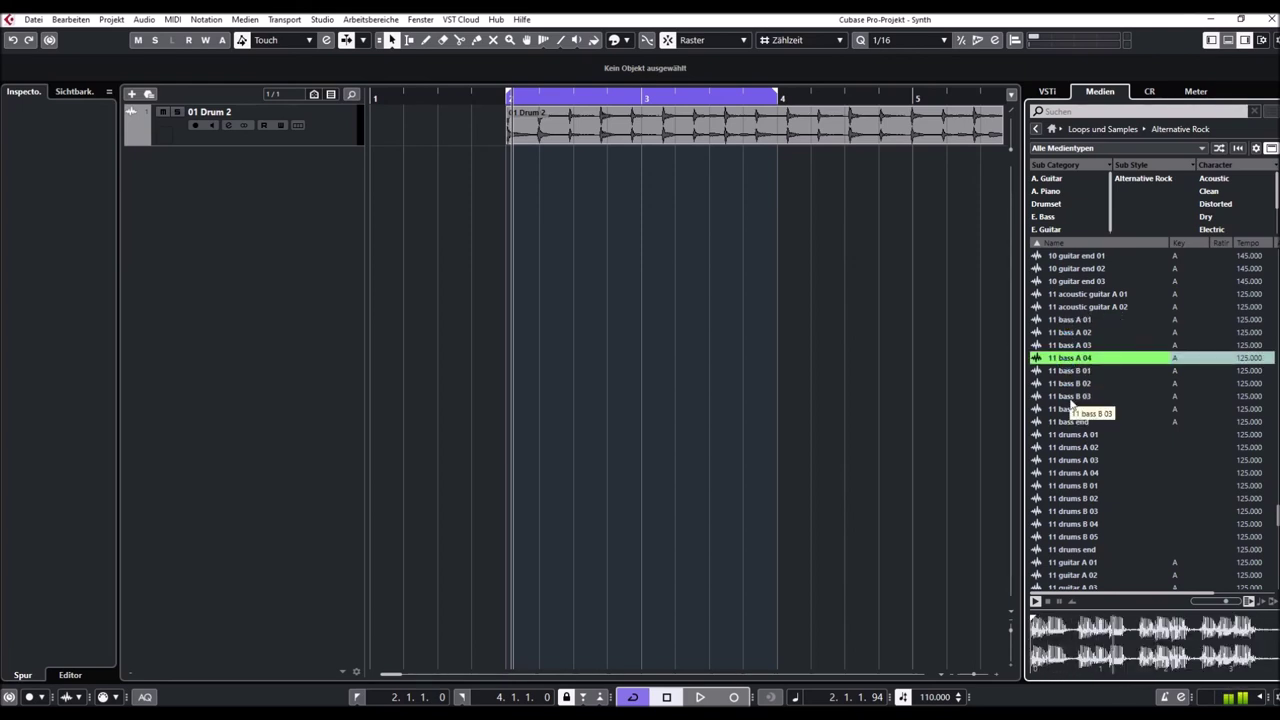
click(1070, 399)
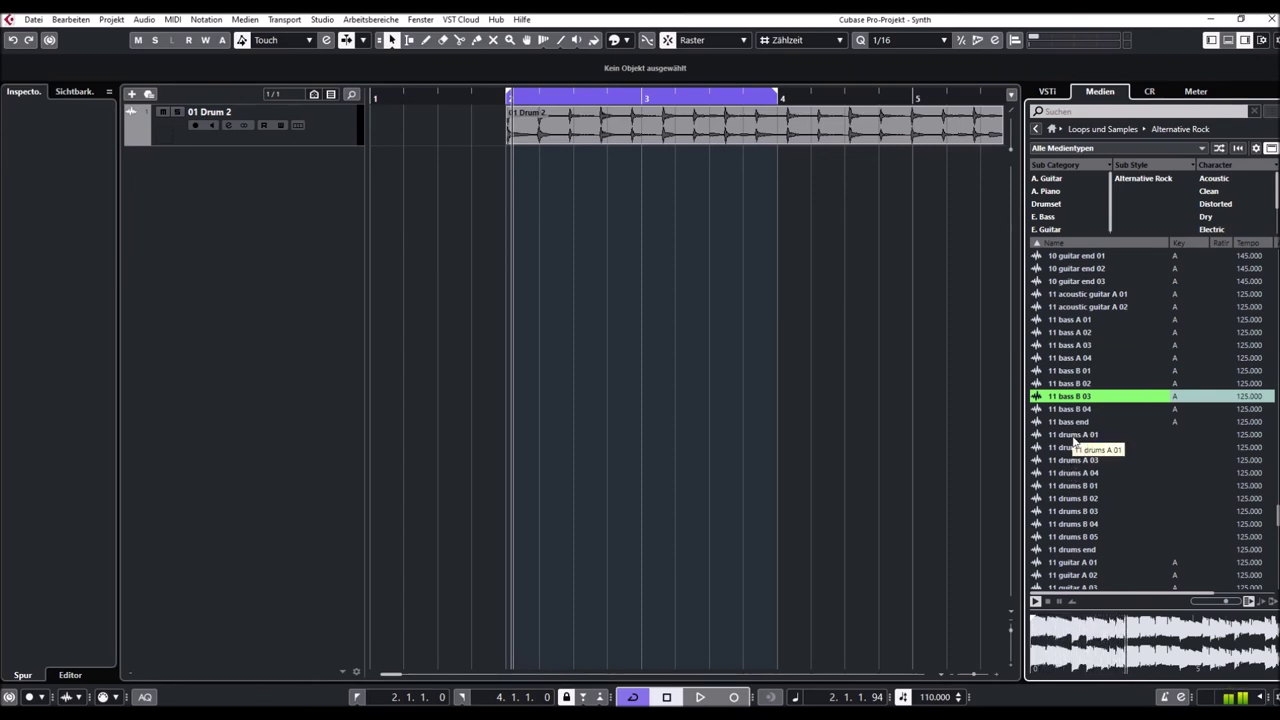
Audition the 11 acoustic guitar A 01, 11 drums B 01 and 11 guitar alt 04 loops.
click(1080, 296)
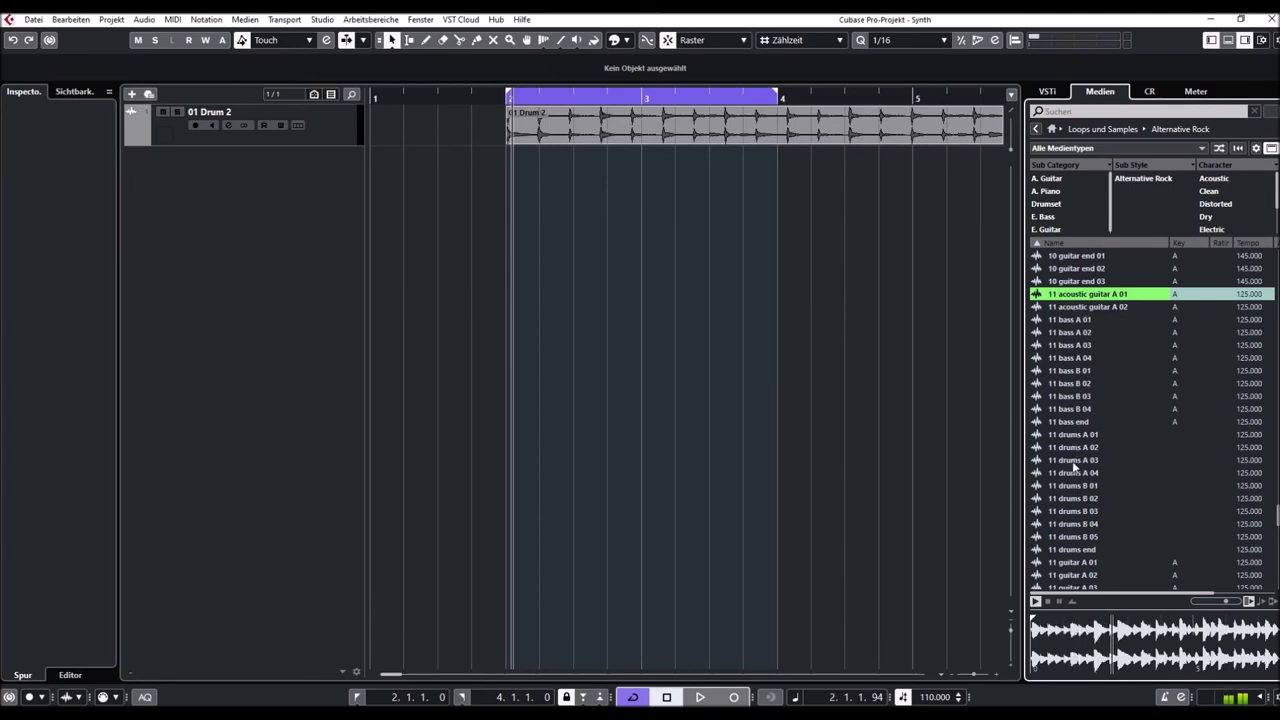
click(1071, 487)
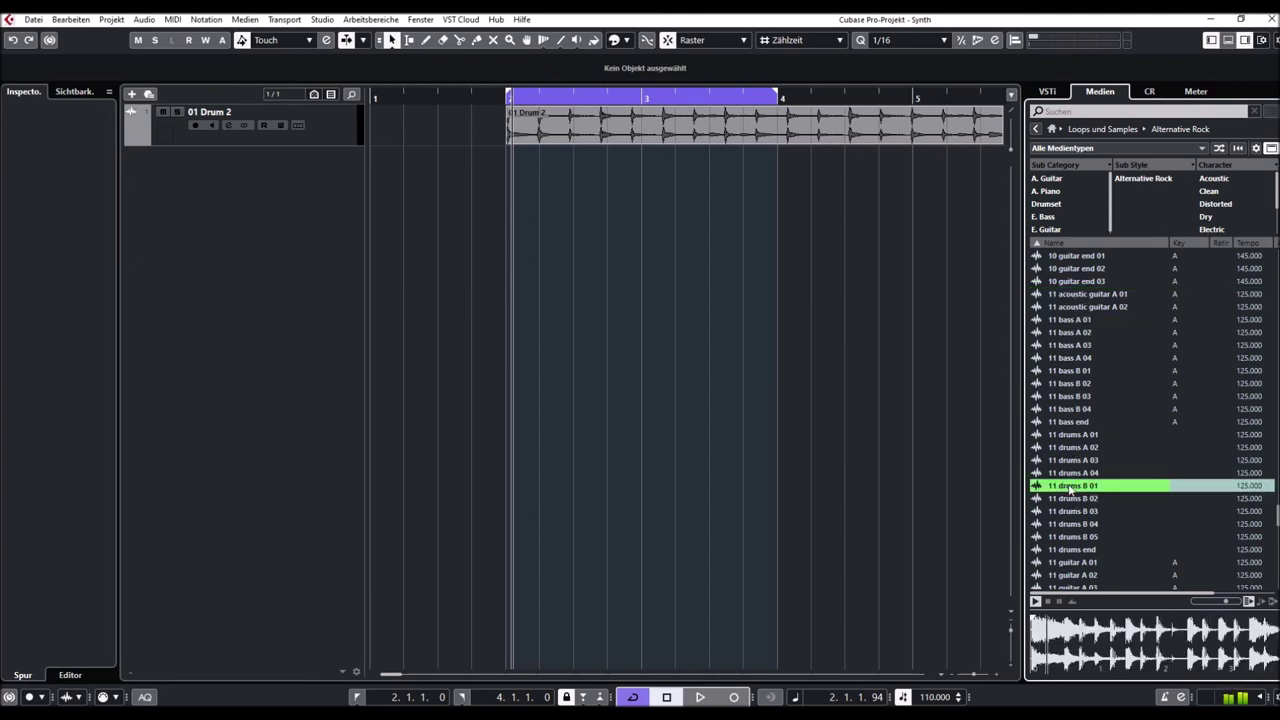
scroll(1071, 487, down, 8)
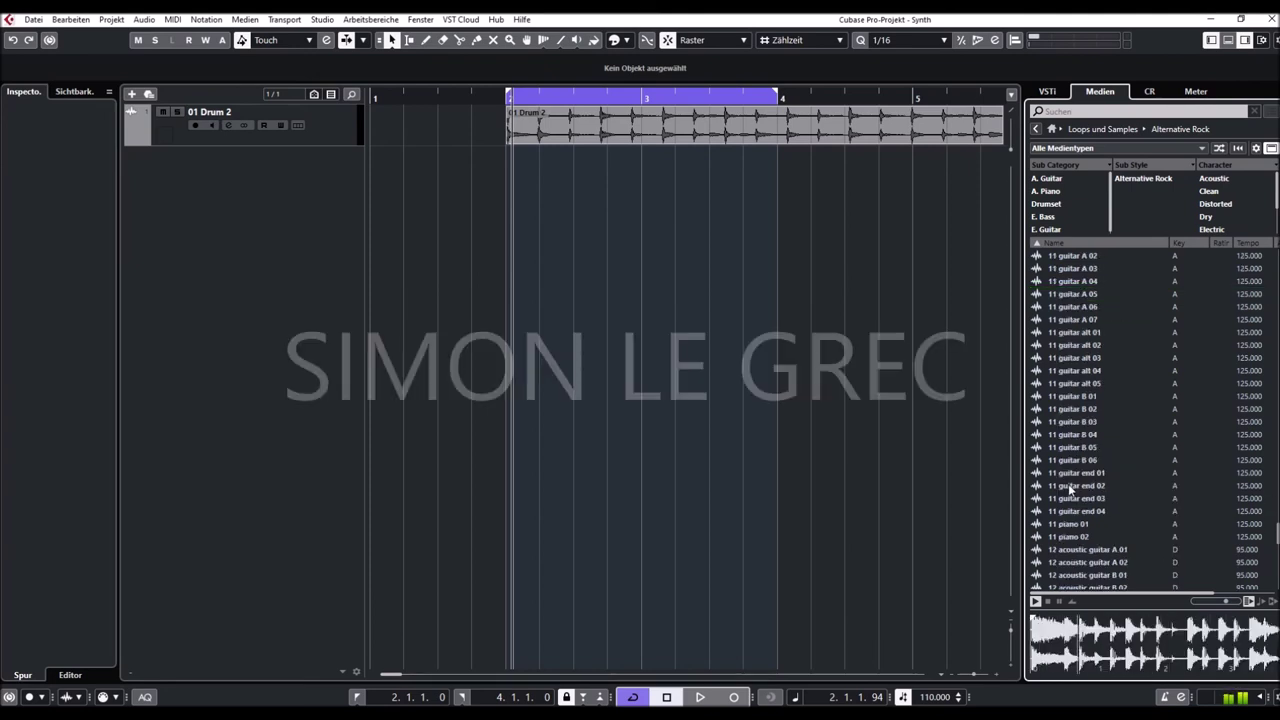
click(1075, 374)
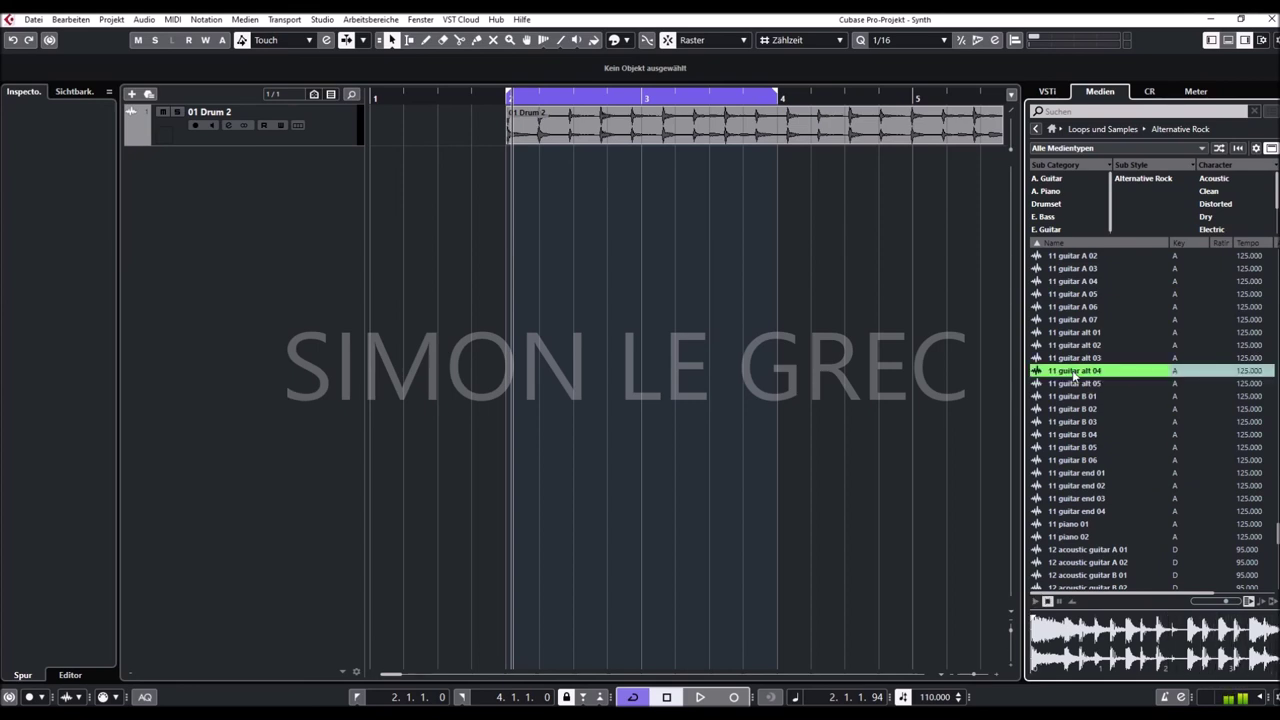
Audition the 12 guitar loops A 01 and B 03 and the 13 acoustic guitar A 02 loop.
scroll(1075, 380, down, 10)
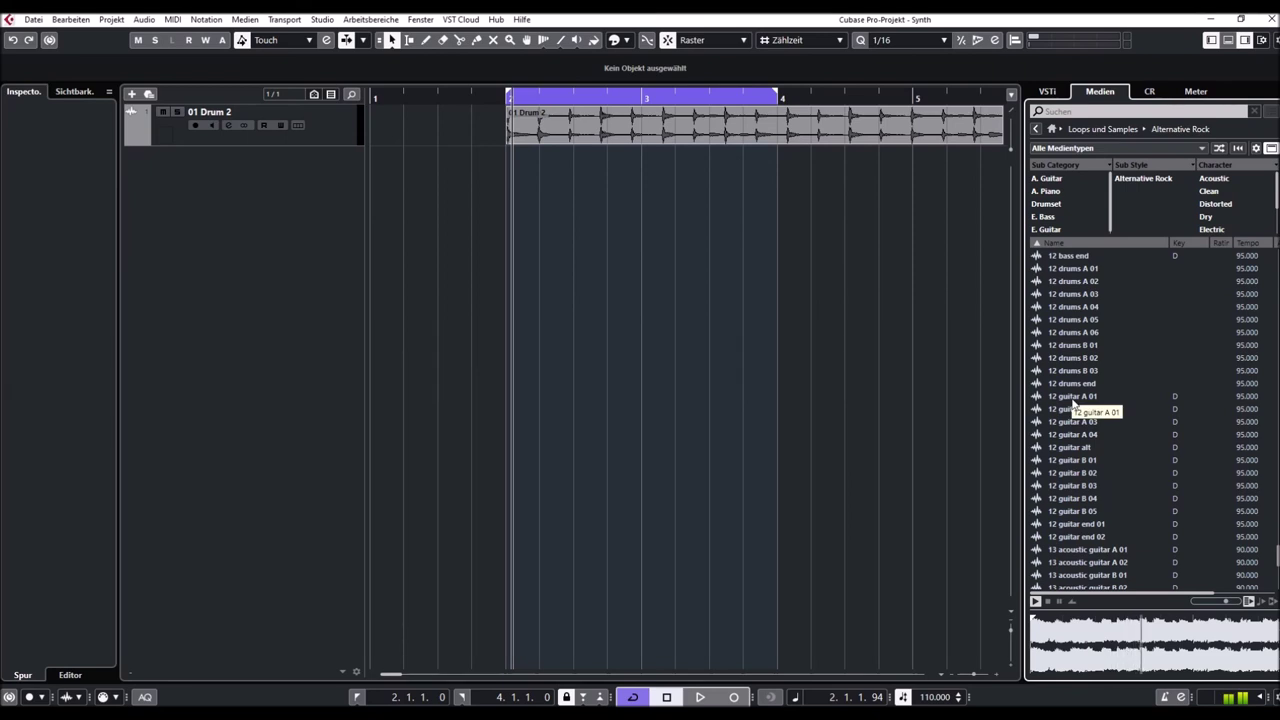
click(1074, 400)
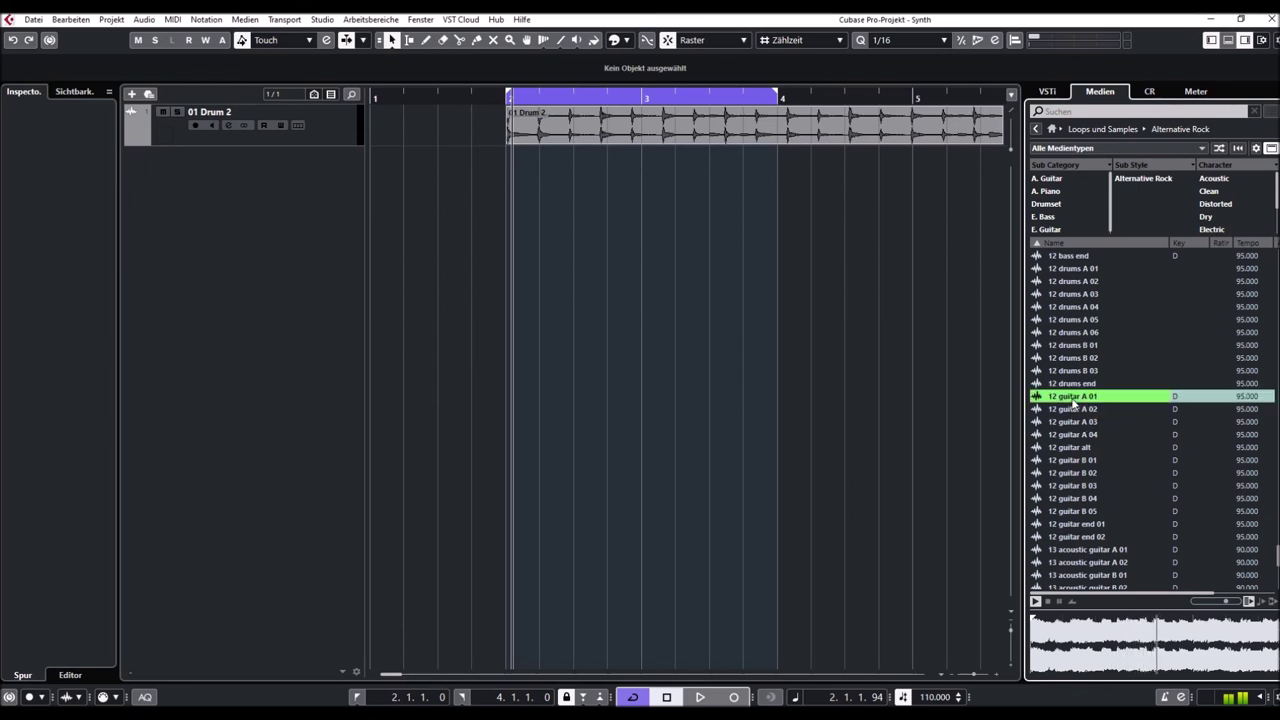
click(1076, 487)
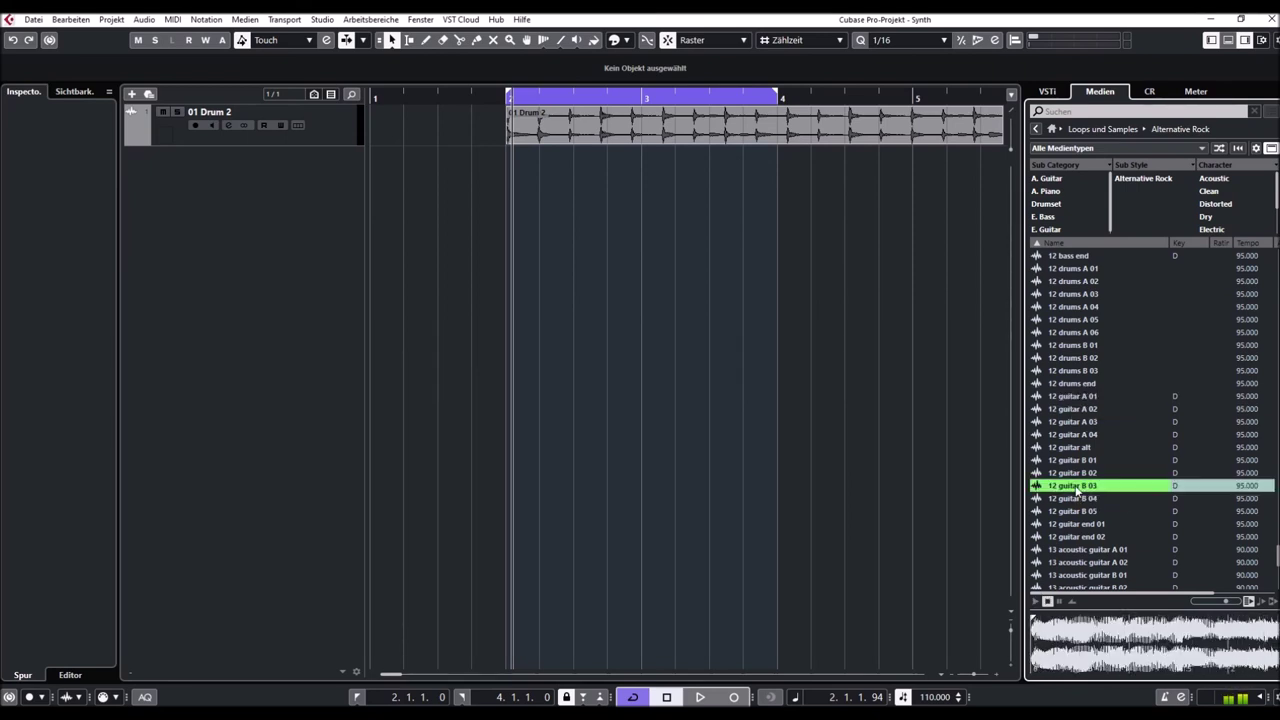
scroll(1076, 487, down, 3)
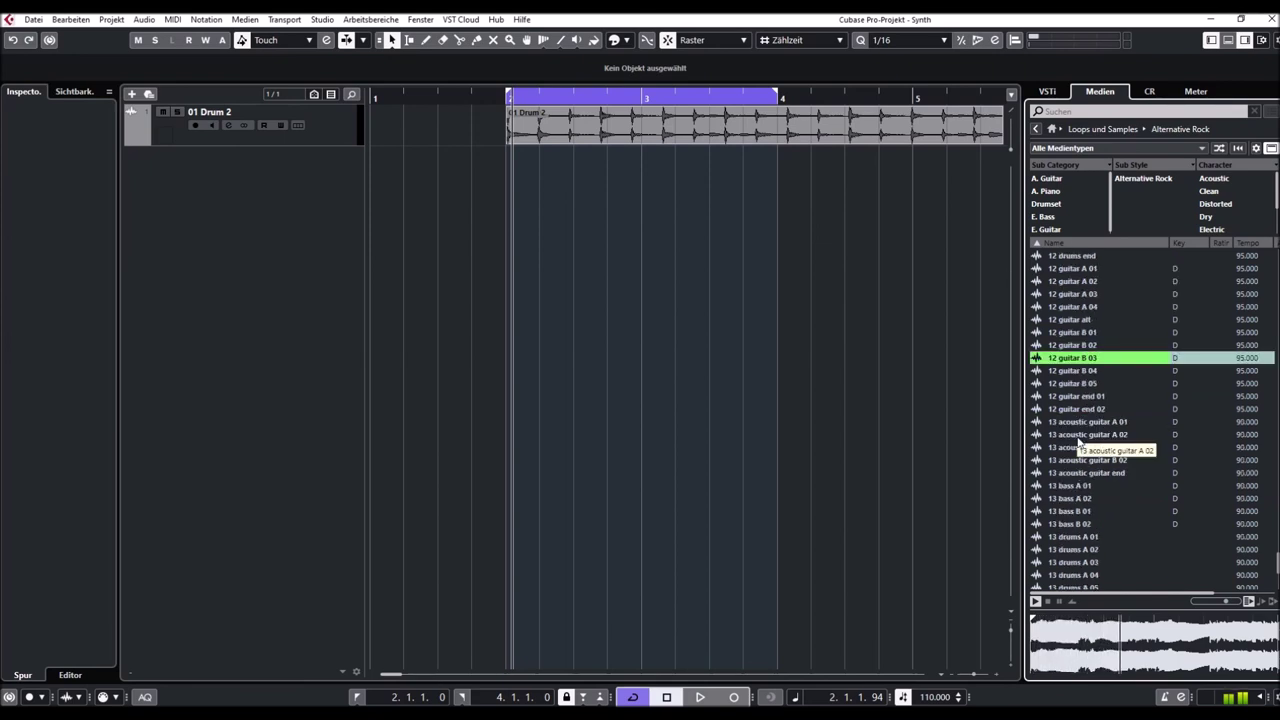
click(1078, 438)
Audition the 13 guitar loops A 01, A 05, B 03, B 06 and end.
scroll(1078, 436, down, 6)
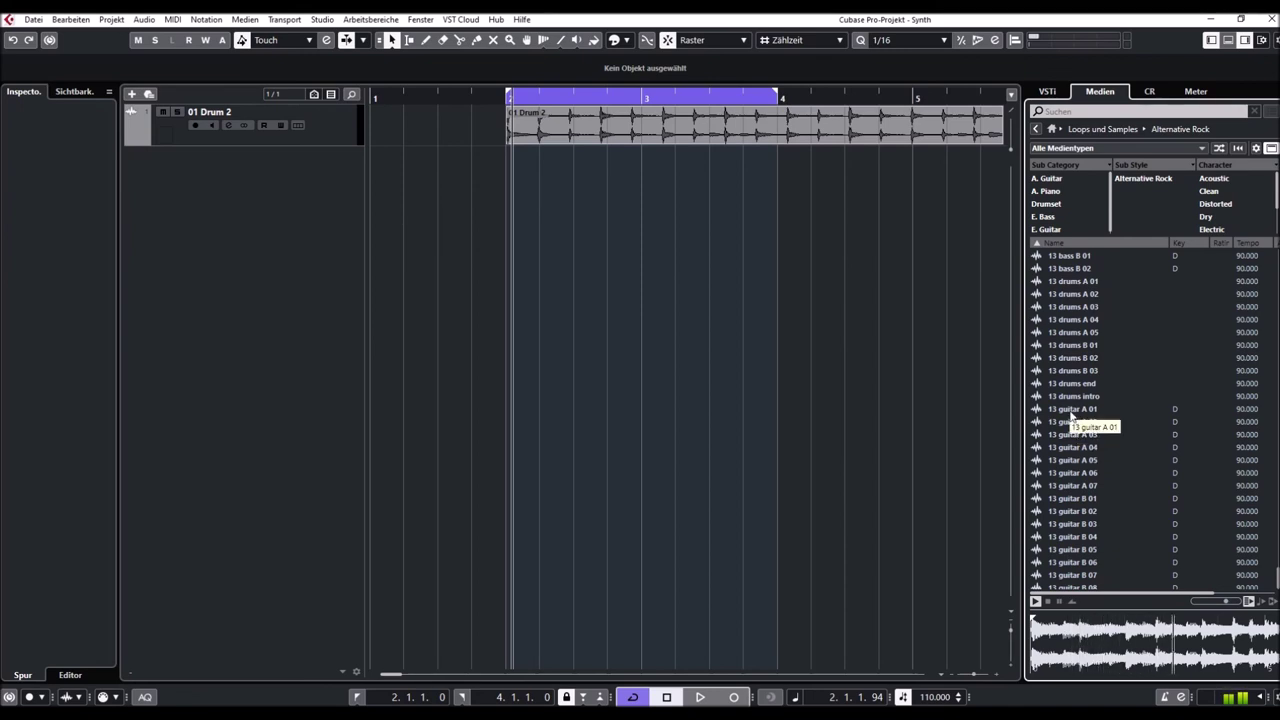
click(1072, 412)
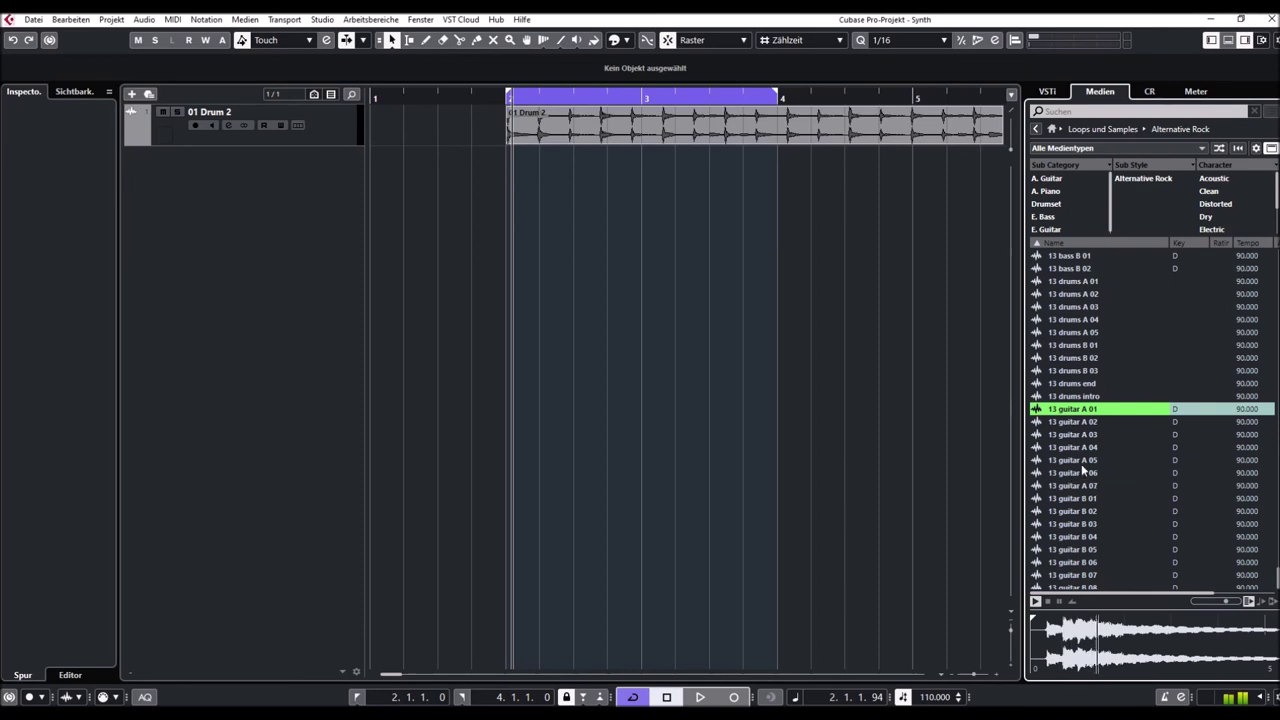
click(1081, 461)
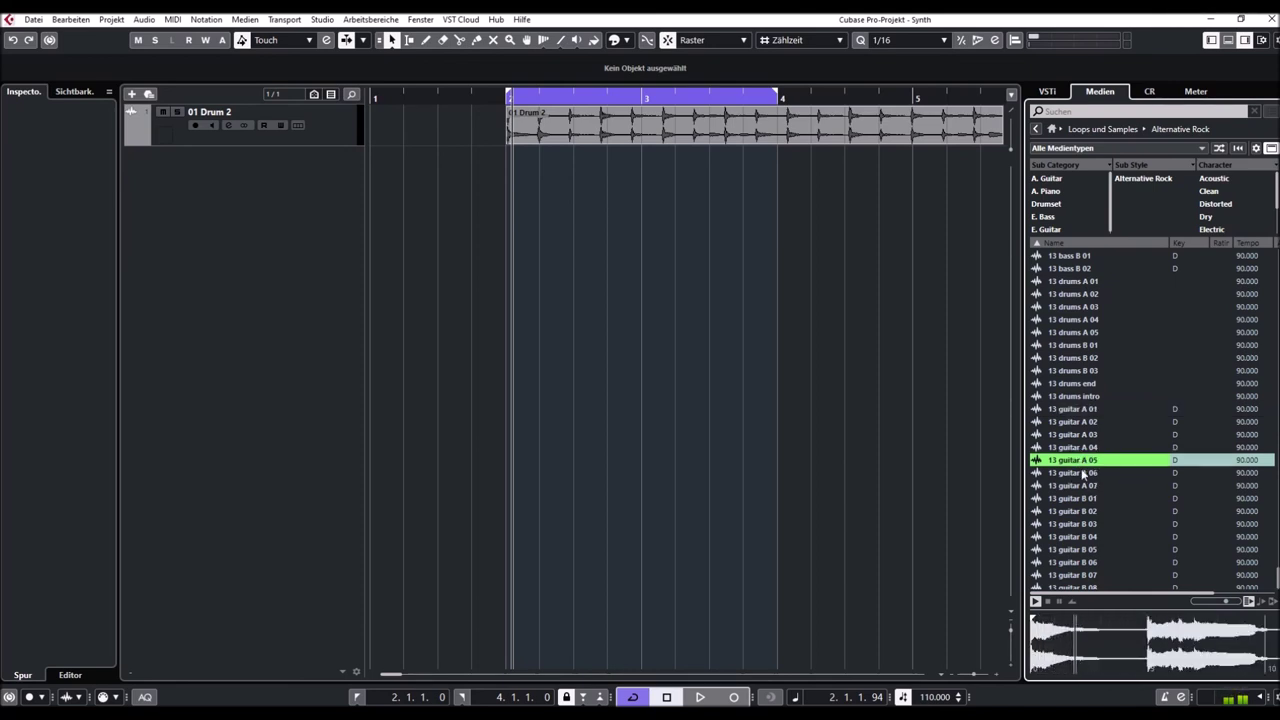
click(1072, 526)
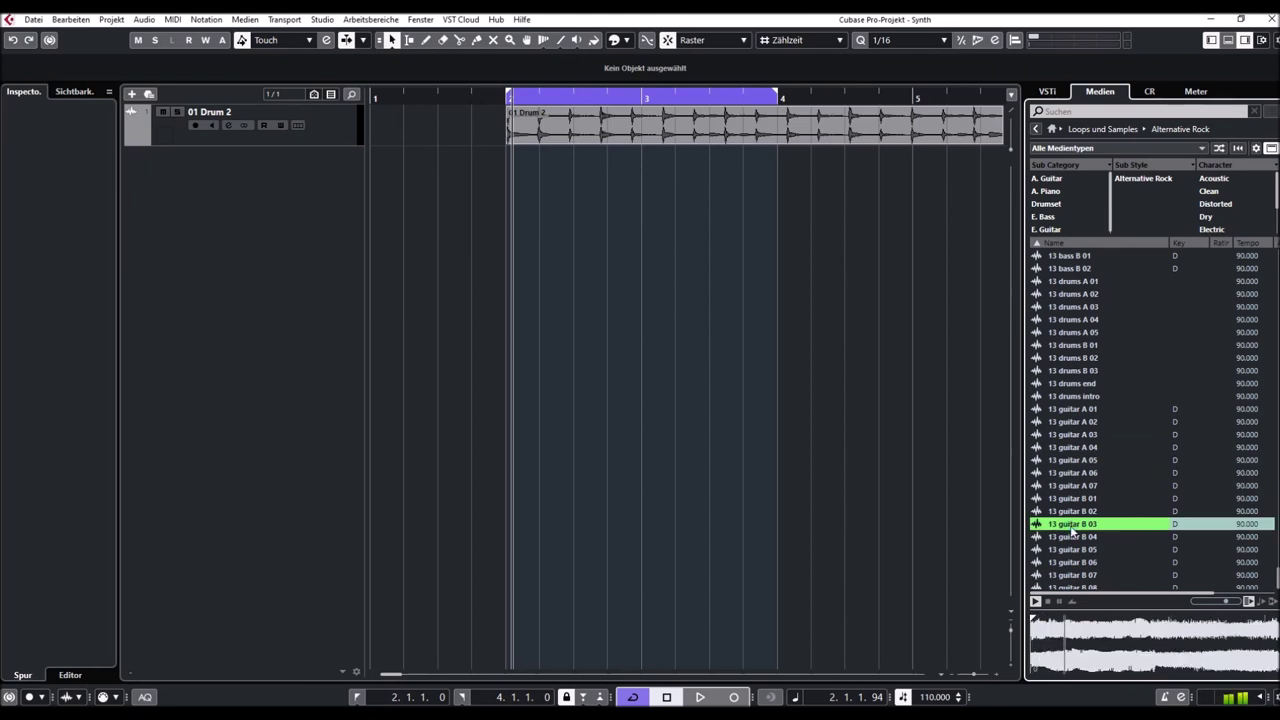
click(1073, 565)
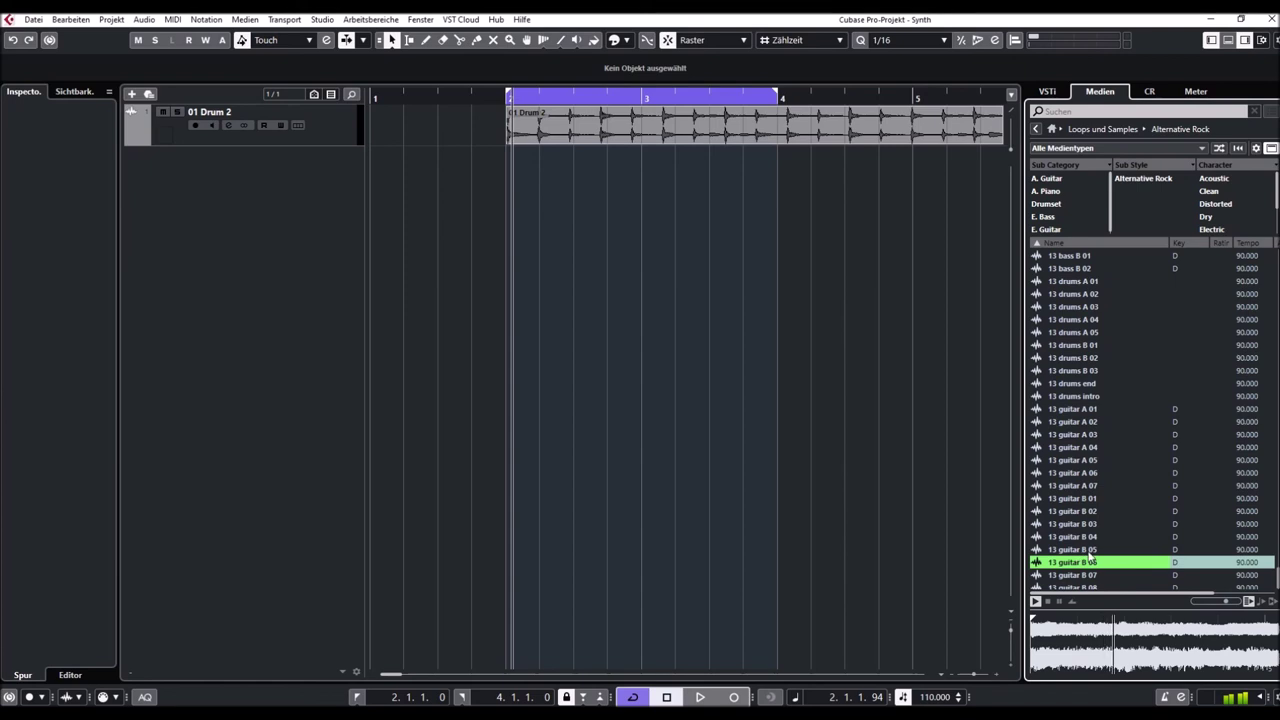
scroll(1072, 580, down, 2)
click(1071, 585)
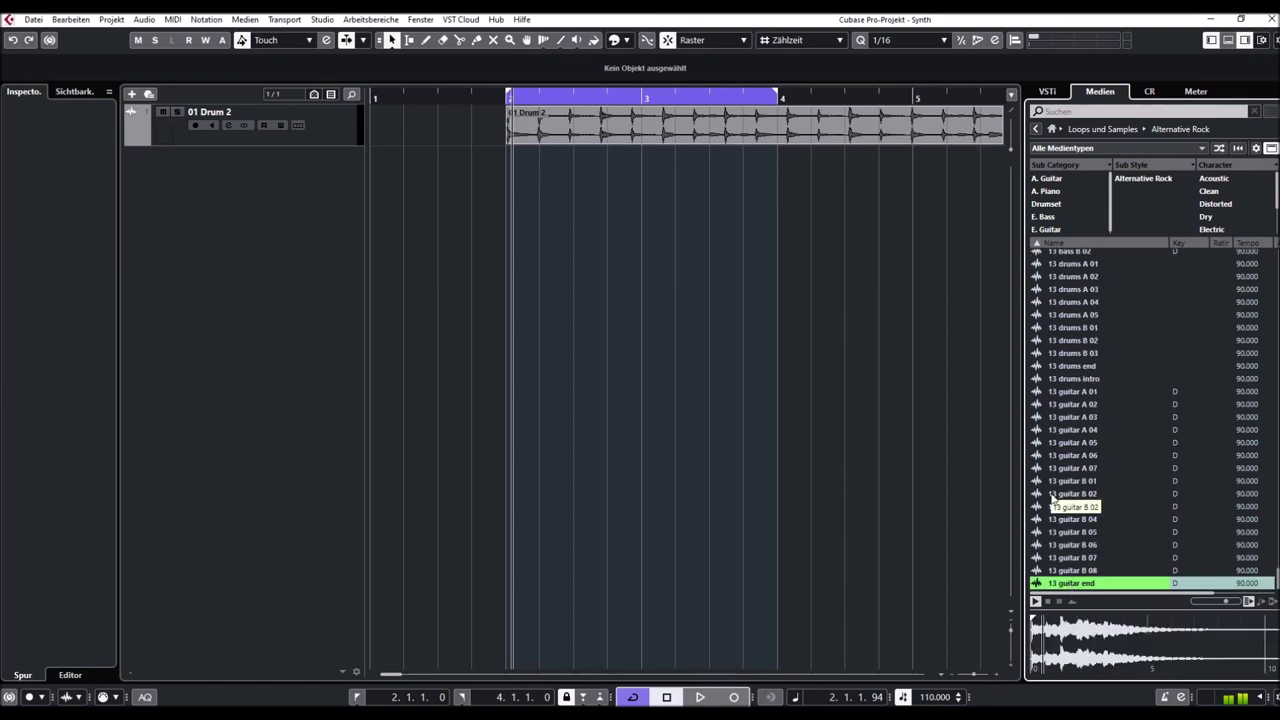
click(1227, 603)
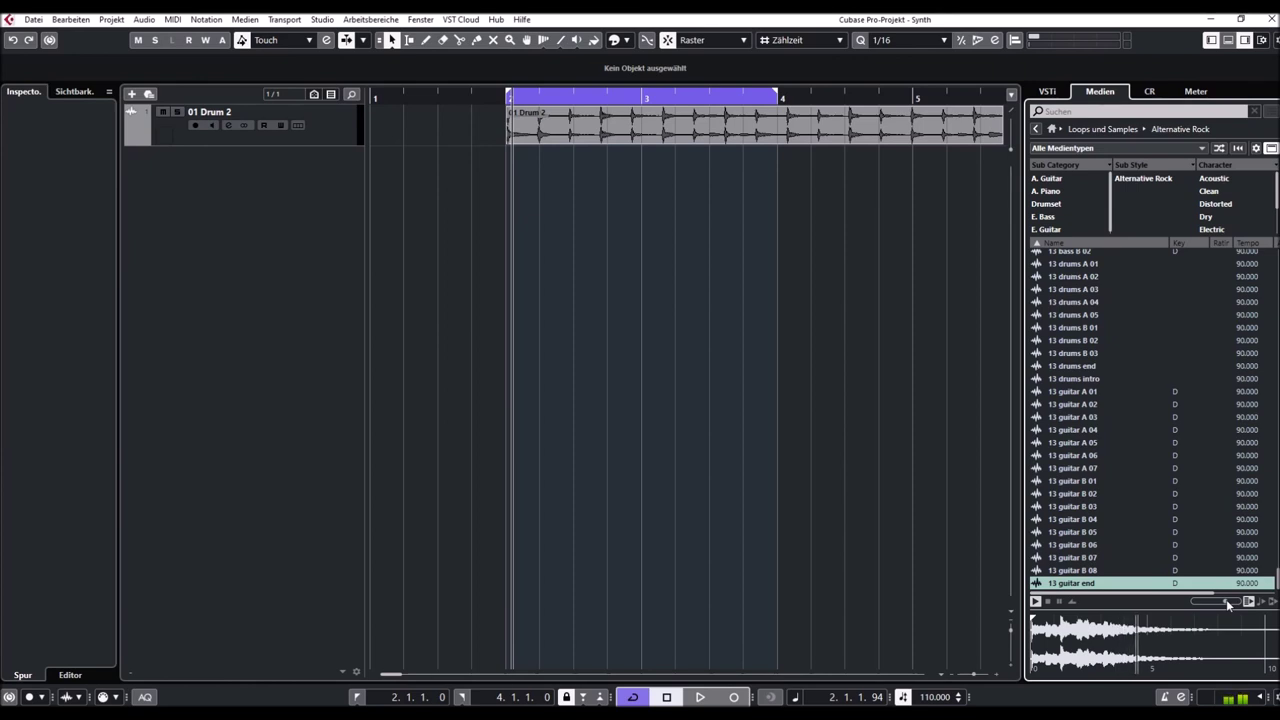